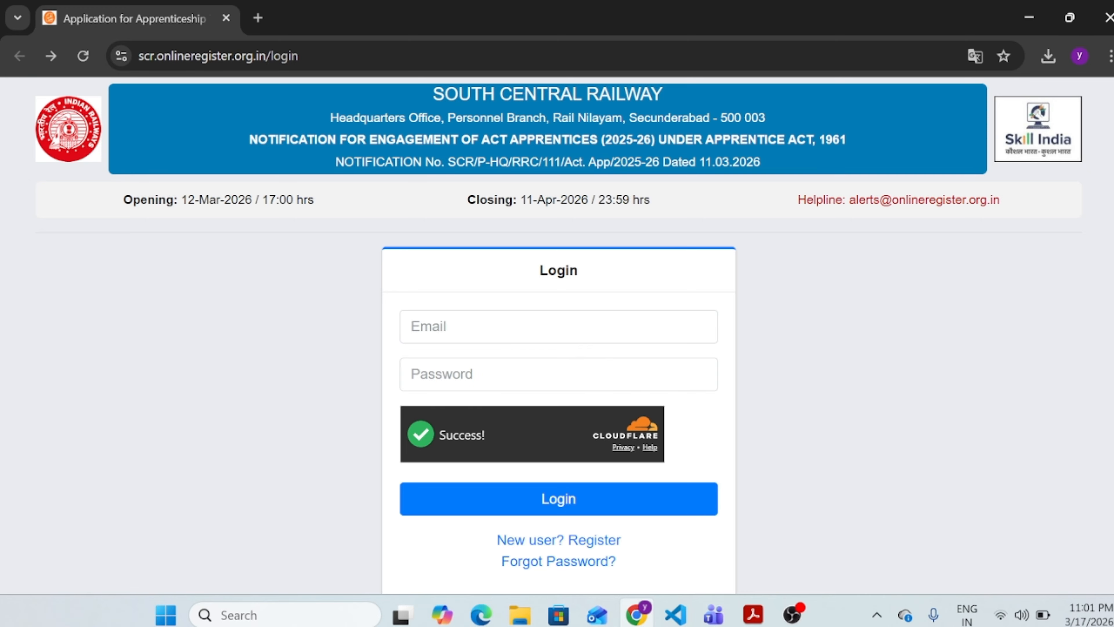
Step: Open the new-user registration form and set residential state Andhra Pradesh and district Guntur
{"action": "left_click", "coordinate": [593, 541]}
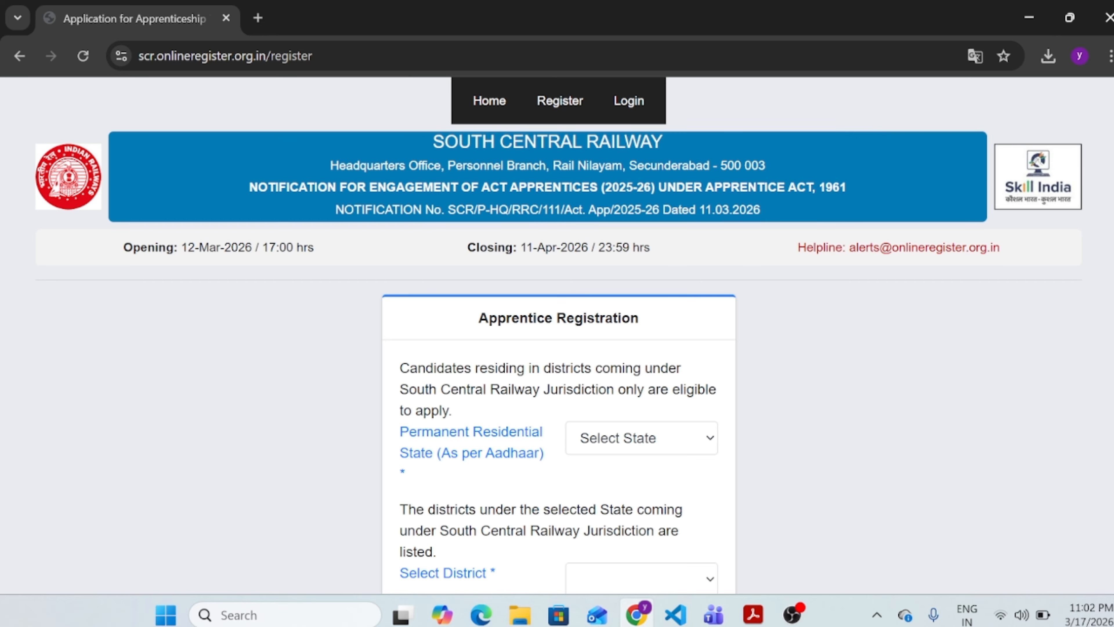
{"action": "scroll", "coordinate": [614, 233], "scroll_direction": "down", "scroll_amount": 5}
{"action": "left_click", "coordinate": [615, 233]}
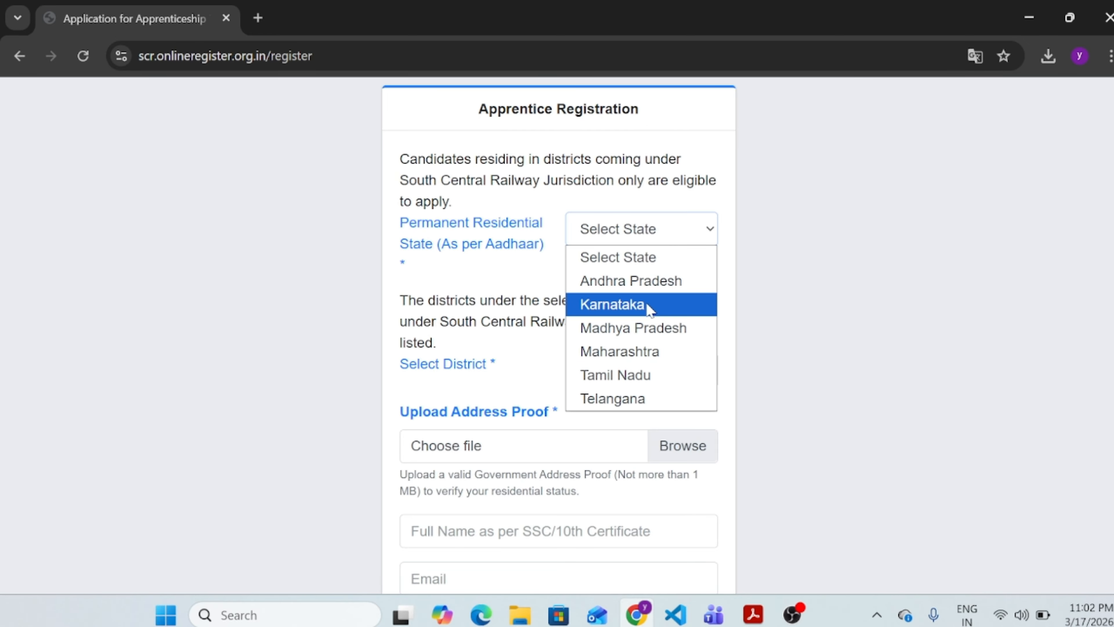
{"action": "key", "text": "Down"}
{"action": "key", "text": "Down"}
{"action": "key", "text": "Down"}
{"action": "key", "text": "Down"}
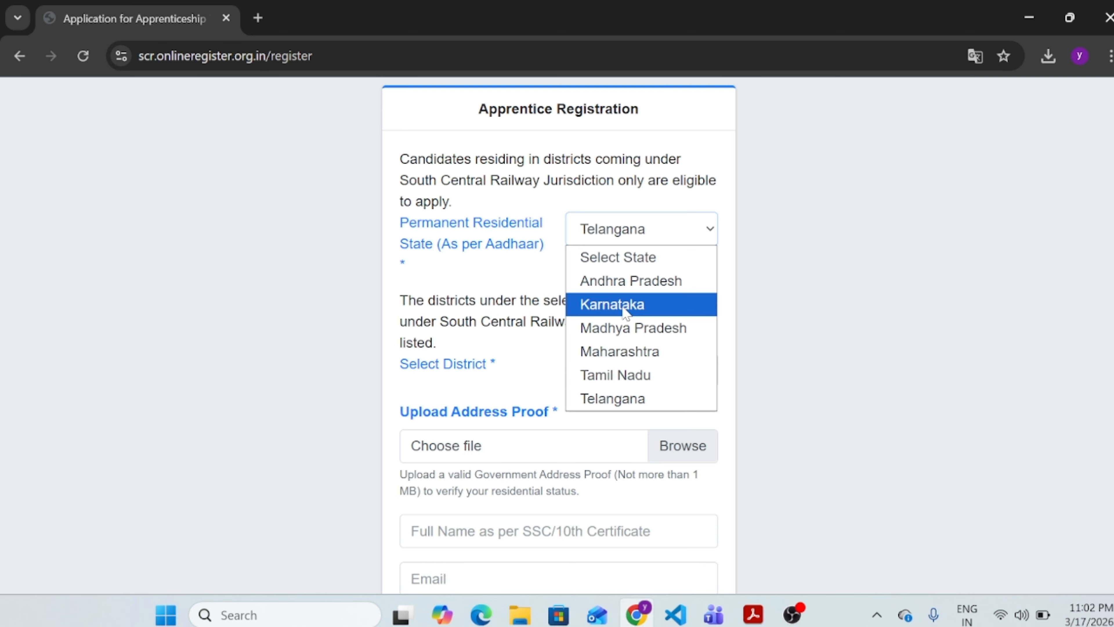
{"action": "left_click", "coordinate": [628, 281]}
{"action": "left_click", "coordinate": [641, 370]}
{"action": "left_click", "coordinate": [629, 225]}
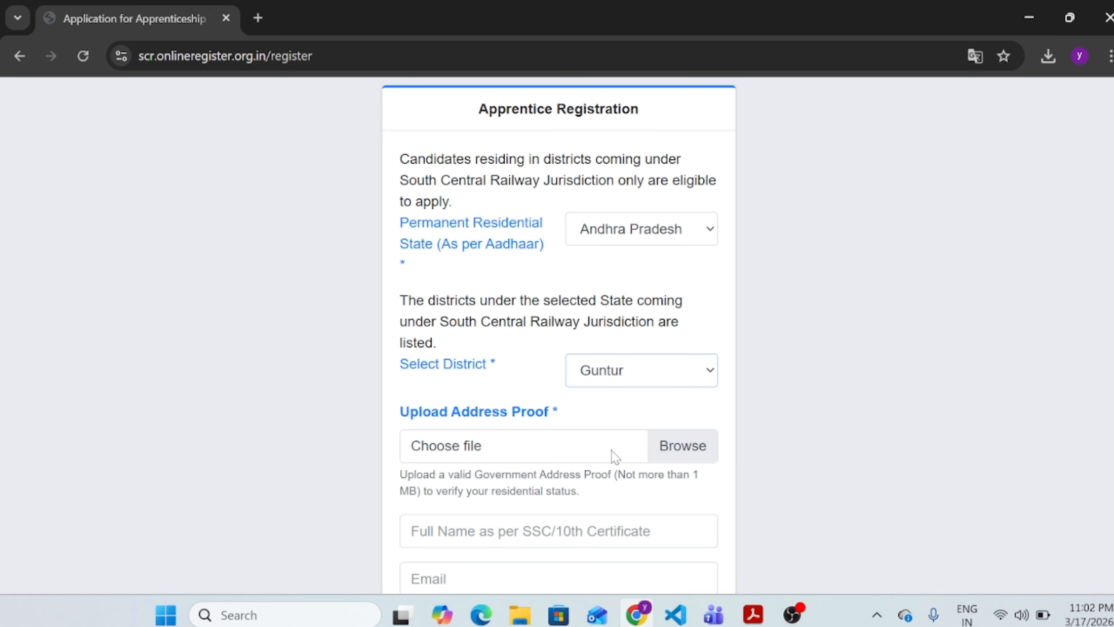
Step: Attach the address proof file and fill in the full name, e-mail and mobile number
{"action": "left_click", "coordinate": [674, 445]}
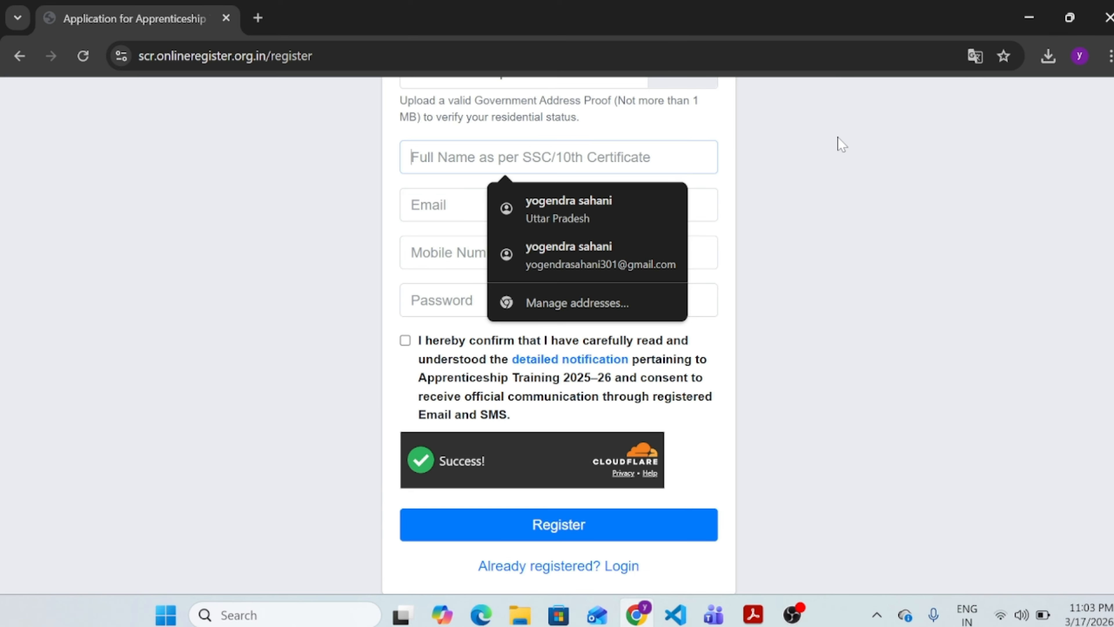
{"action": "left_click", "coordinate": [839, 143]}
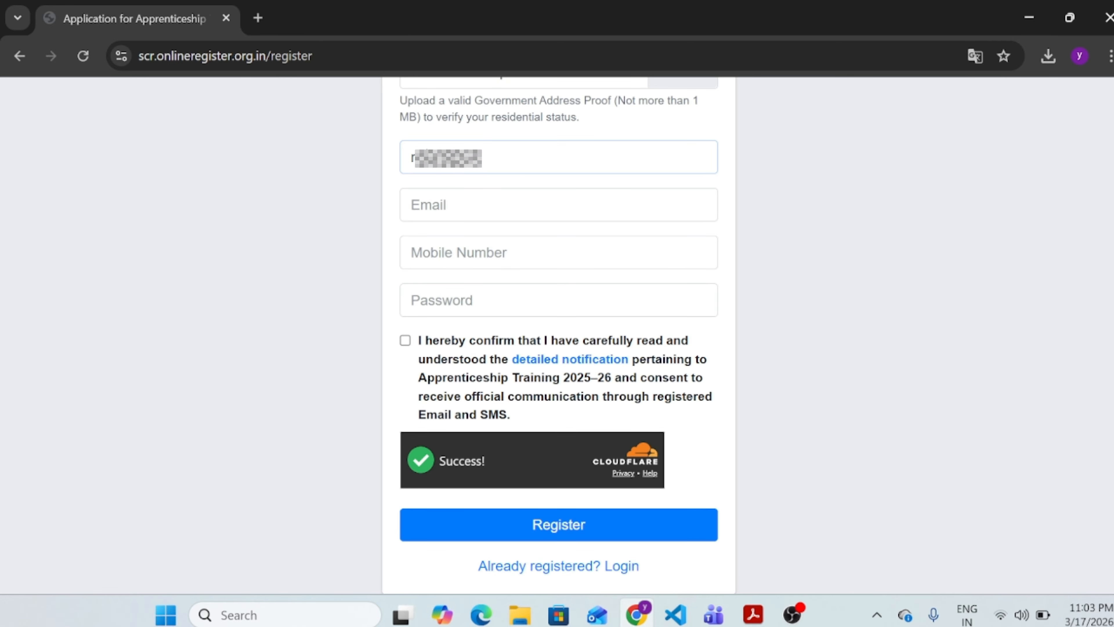
{"action": "type", "text": "d"}
{"action": "left_click", "coordinate": [544, 252]}
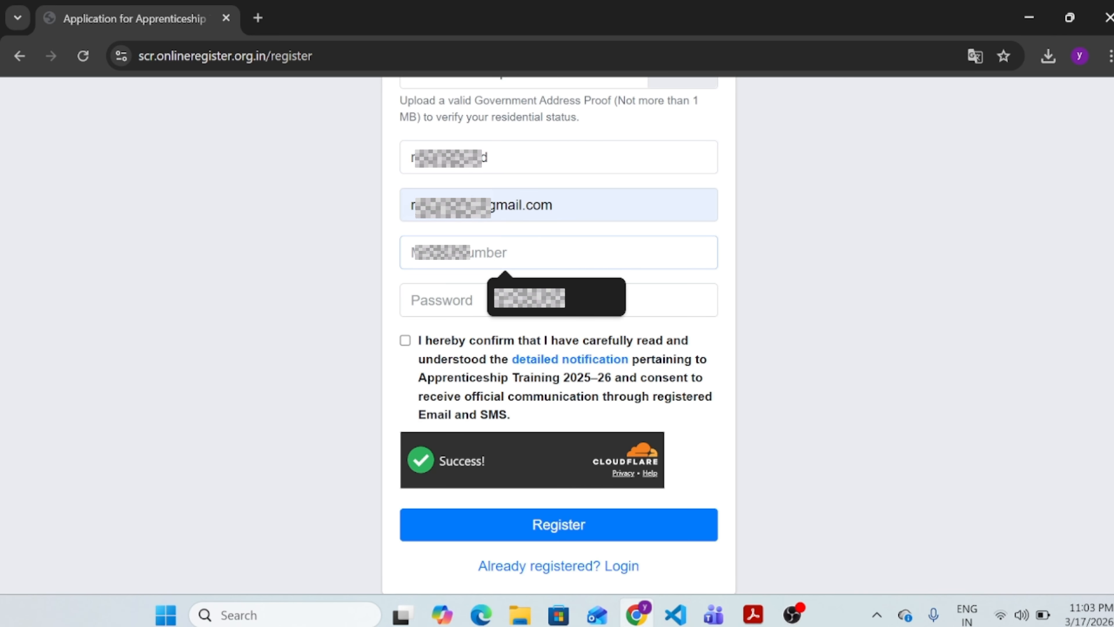
{"action": "left_click", "coordinate": [556, 297]}
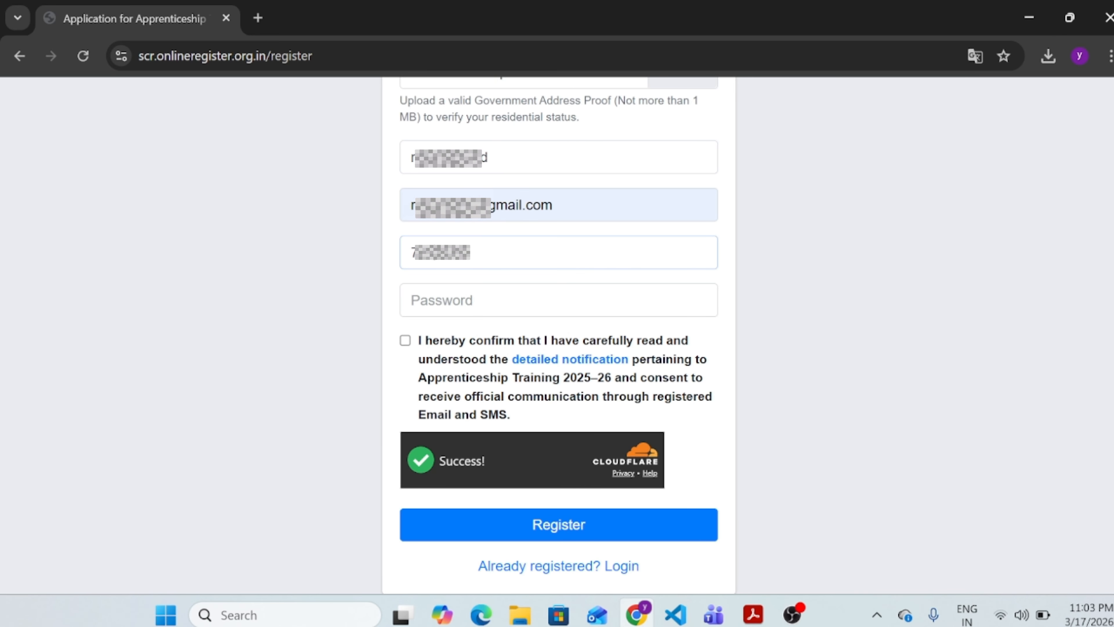
Step: Enter the account password and tick the notification consent declaration
{"action": "left_click", "coordinate": [558, 300]}
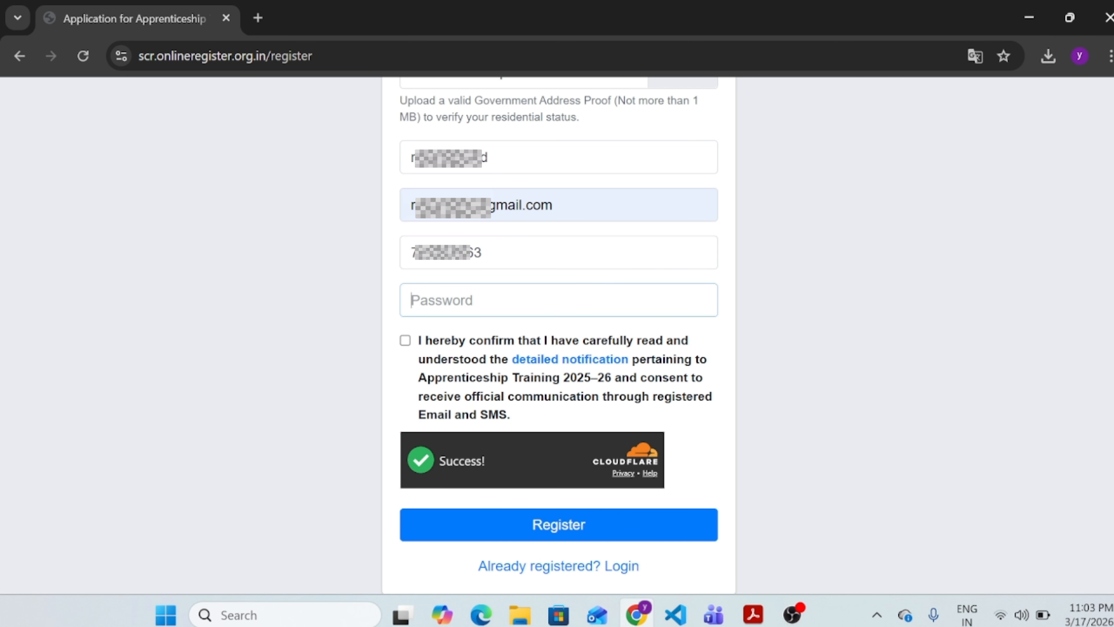
{"action": "type", "text": "•••••••"}
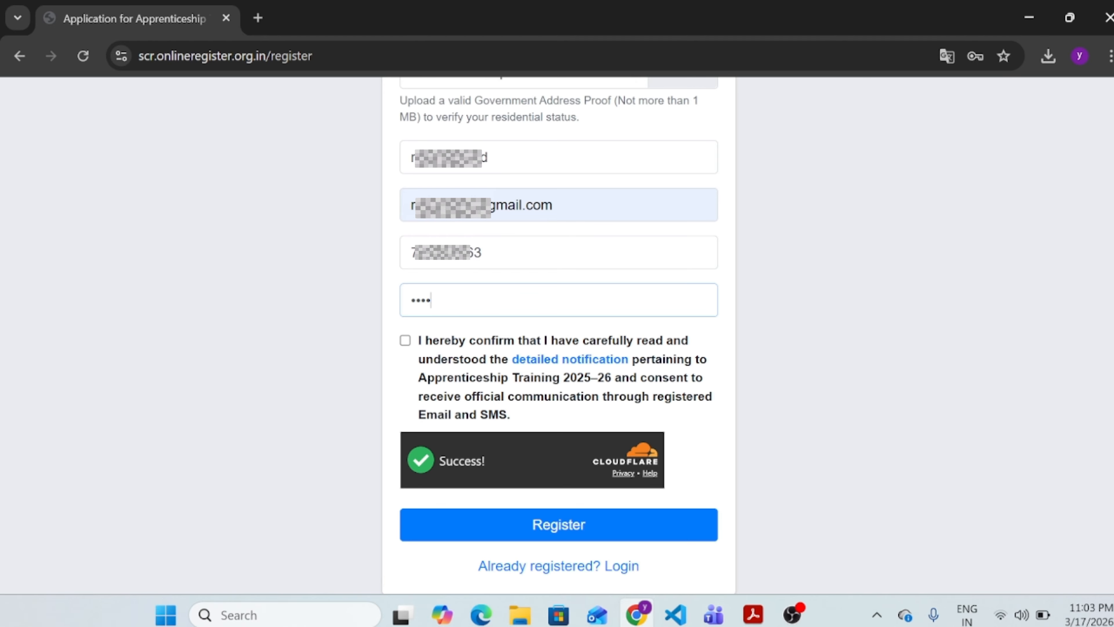
{"action": "type", "text": "•"}
{"action": "left_click", "coordinate": [406, 341]}
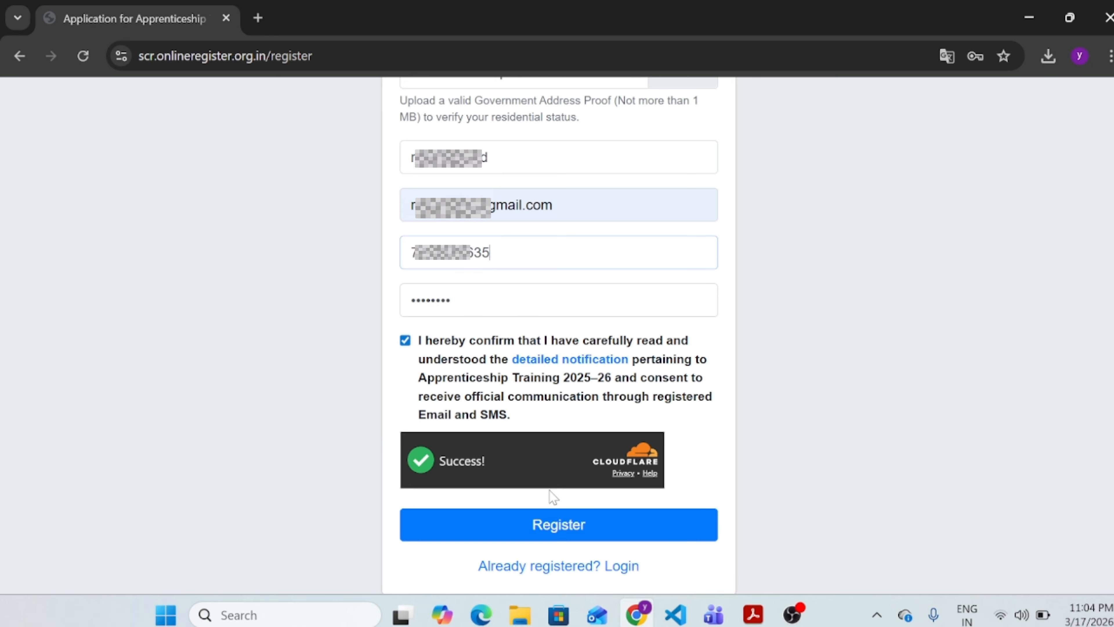
Step: Register the account, then log in with the registered e-mail and password
{"action": "left_click", "coordinate": [571, 532]}
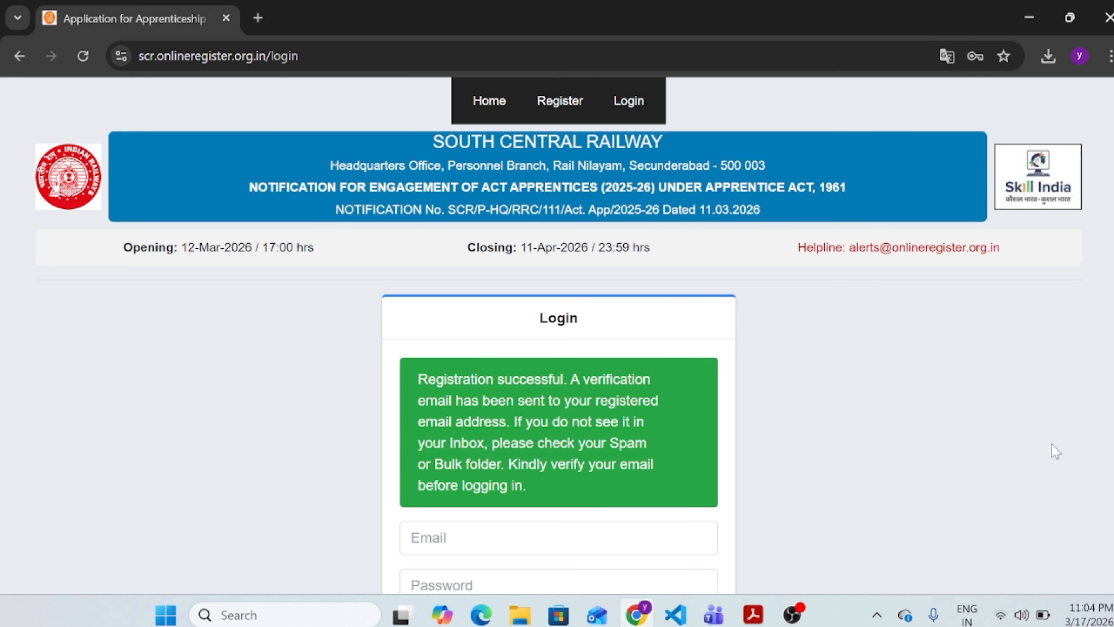
{"action": "scroll", "coordinate": [557, 333], "scroll_direction": "down", "scroll_amount": 3}
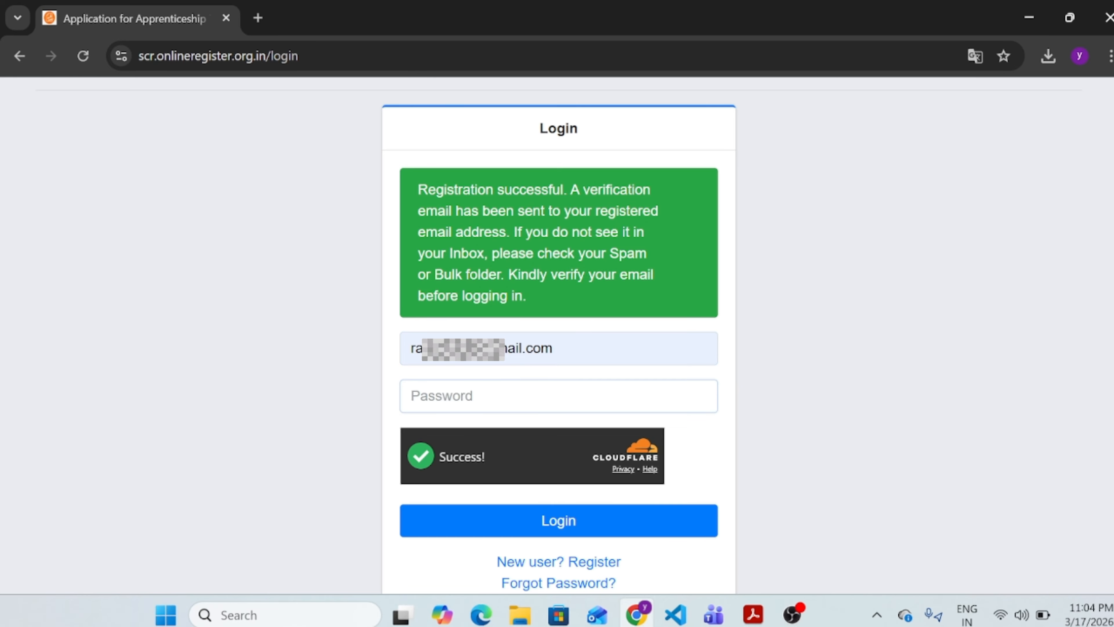
{"action": "type", "text": "•••••"}
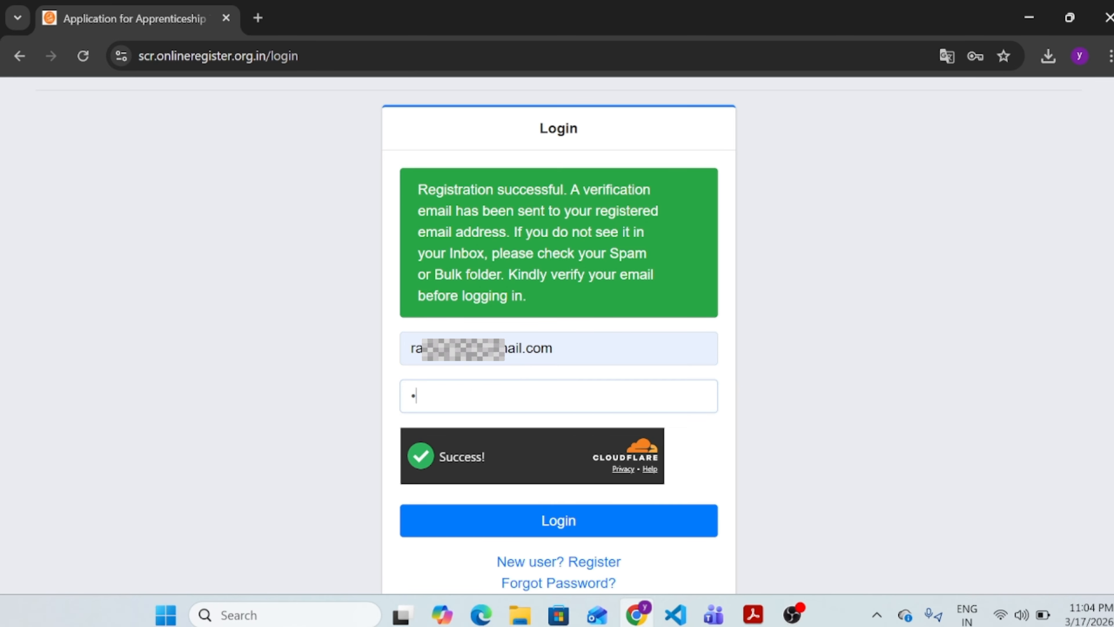
{"action": "type", "text": "•••"}
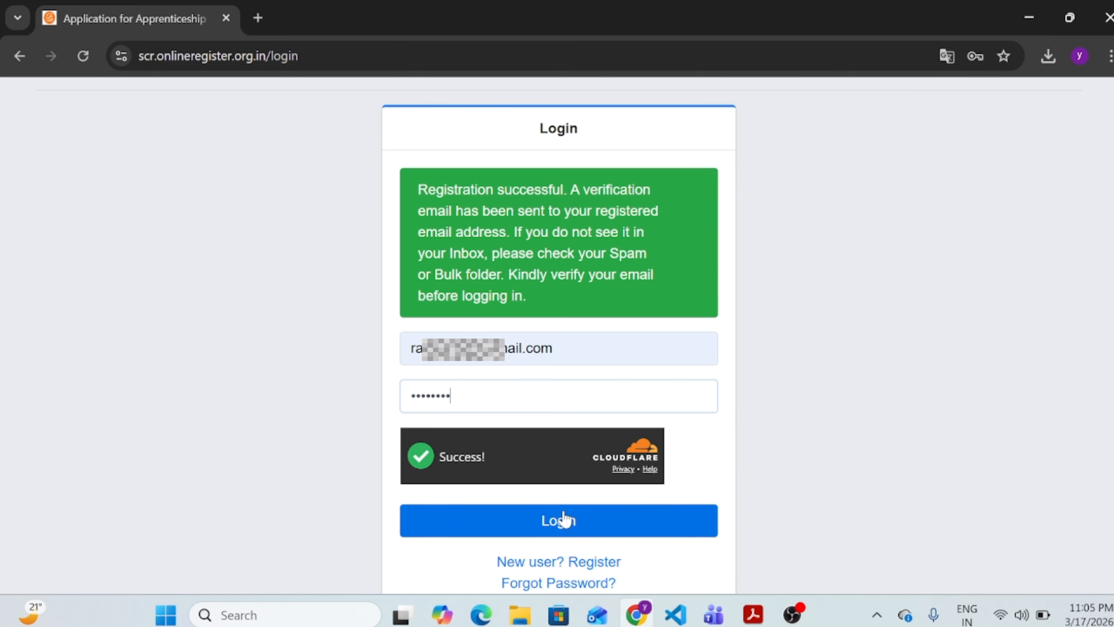
{"action": "left_click", "coordinate": [558, 522]}
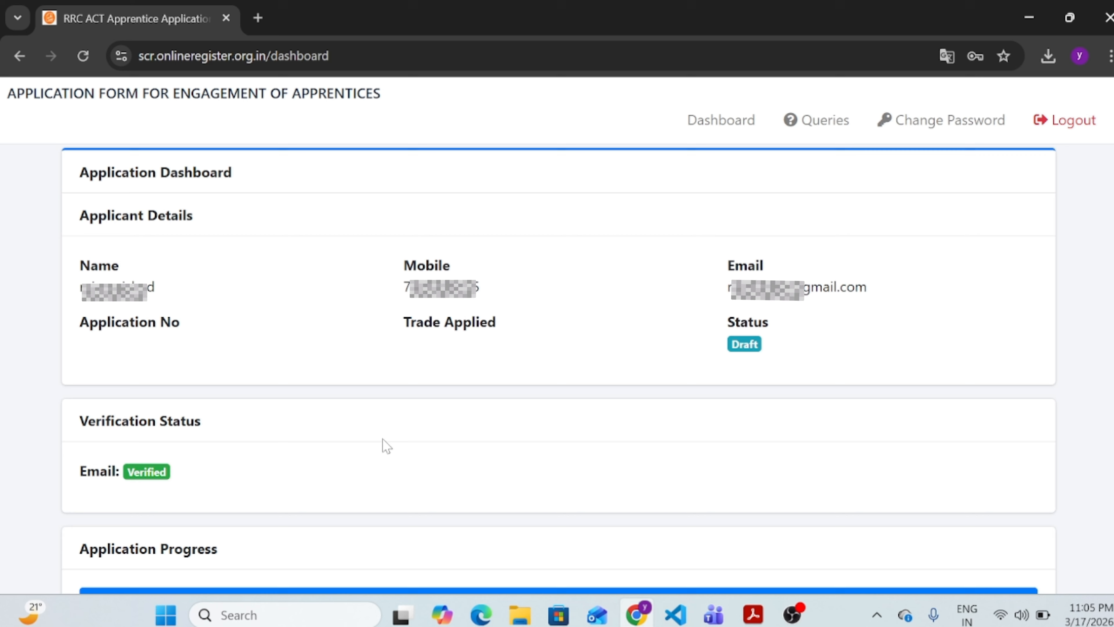
{"action": "left_click_drag", "start_coordinate": [1113, 296], "coordinate": [1096, 449]}
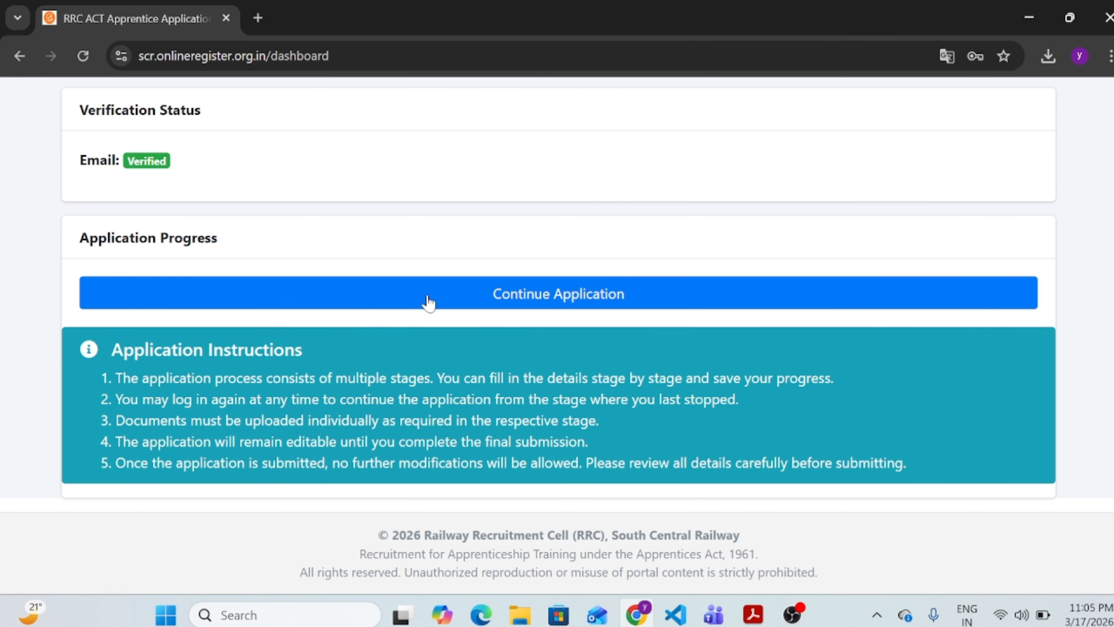
Step: In Stage 1 Eligibility, keep prior apprenticeship training as No and choose ELECTRICIAN as trade
{"action": "left_click", "coordinate": [544, 294]}
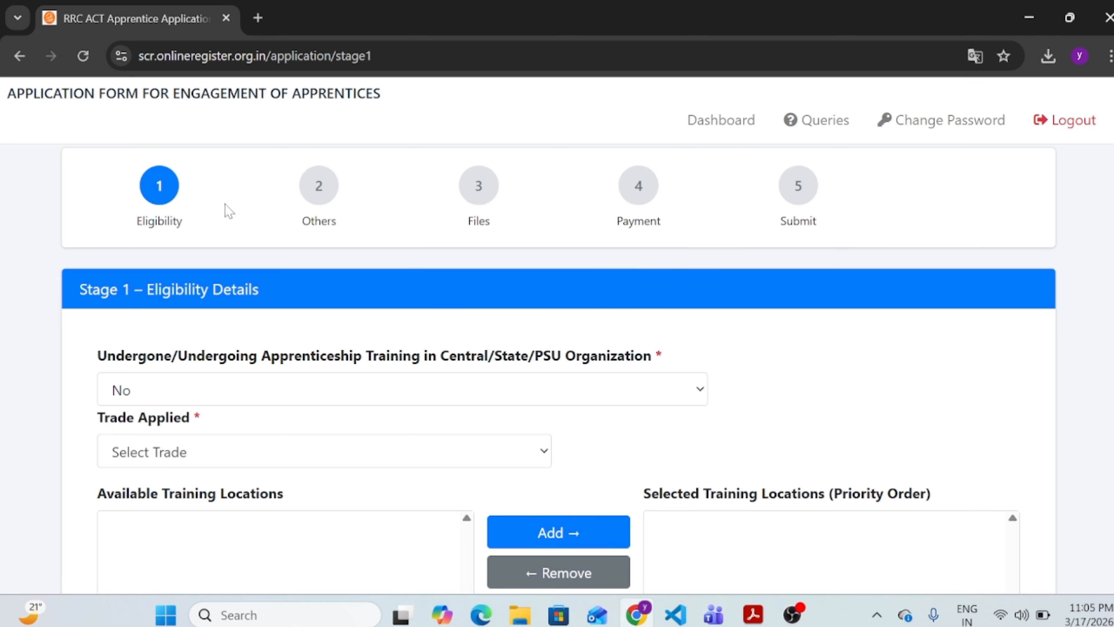
{"action": "scroll", "coordinate": [994, 331], "scroll_direction": "down", "scroll_amount": 5}
{"action": "left_click", "coordinate": [623, 158]}
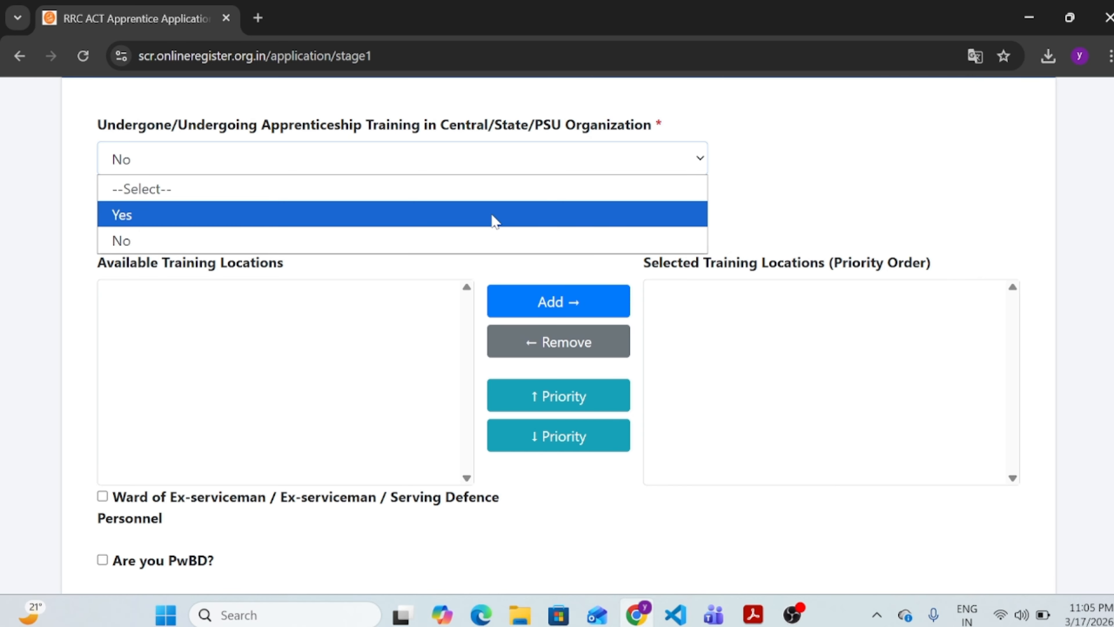
{"action": "left_click", "coordinate": [408, 243]}
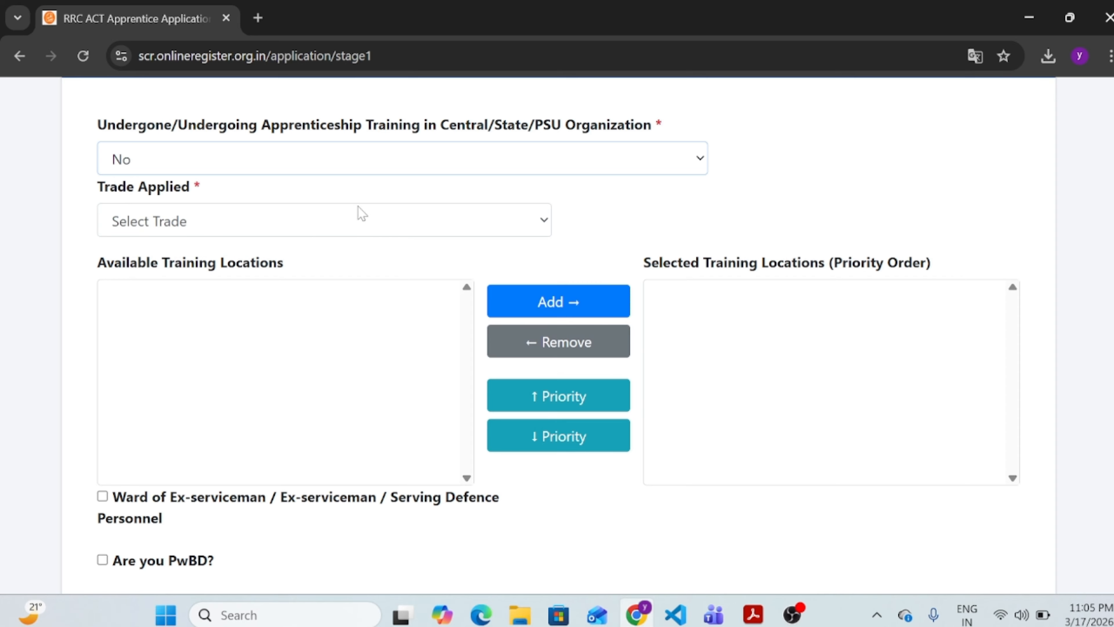
{"action": "left_click", "coordinate": [302, 222]}
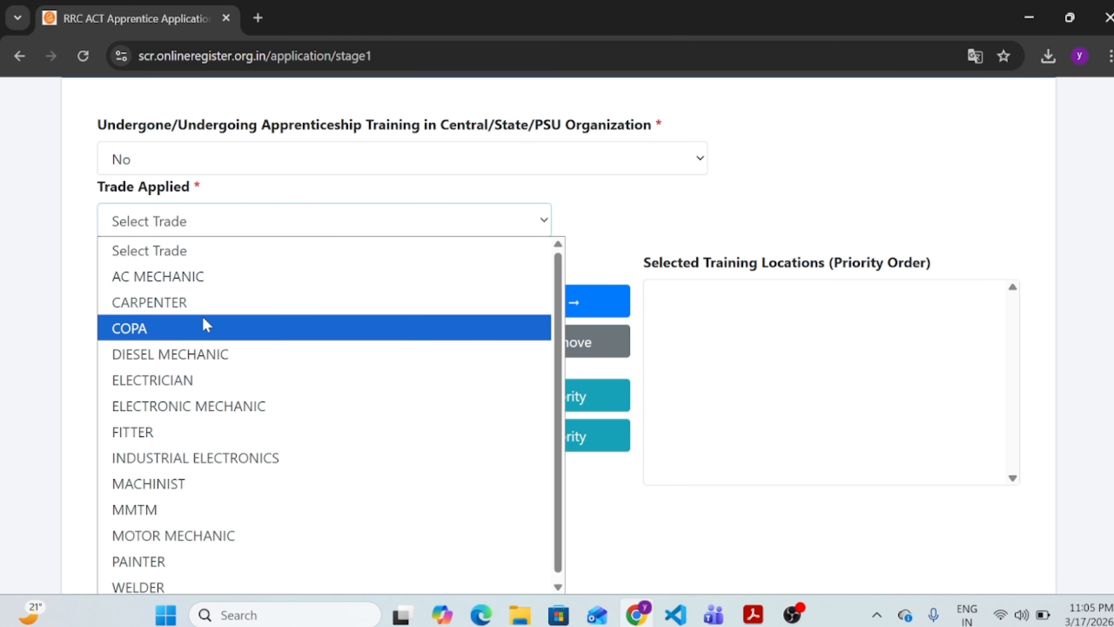
{"action": "left_click", "coordinate": [184, 376]}
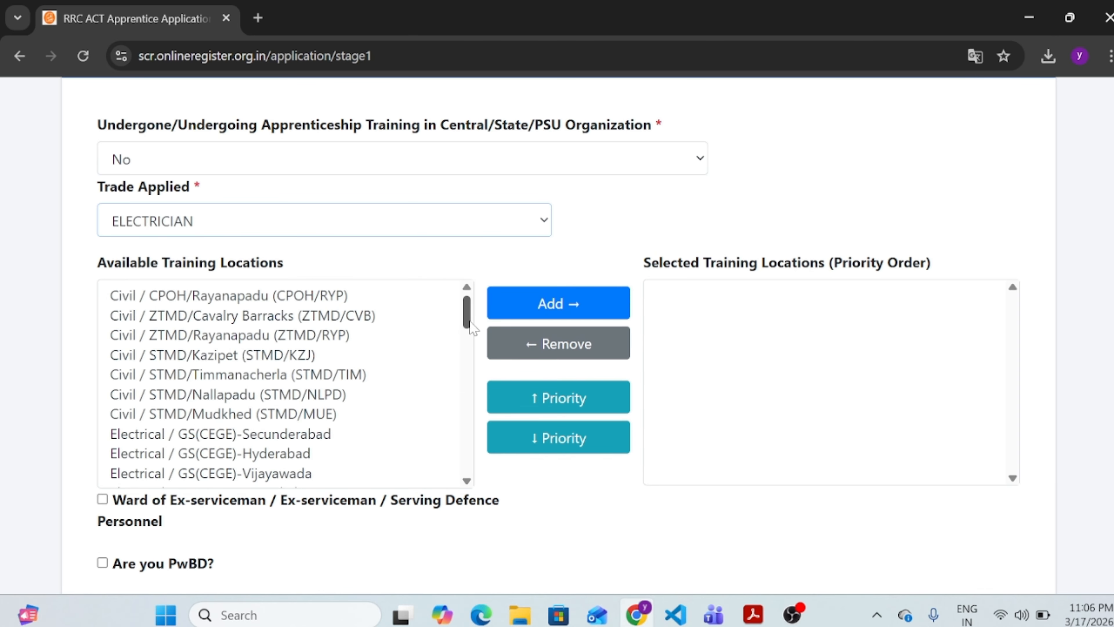
Step: Add GS(CEGE)-Secunderabad, Cavalry Barracks and CPOH/Rayanapadu as training locations in that order
{"action": "left_click", "coordinate": [473, 314]}
{"action": "left_click_drag", "start_coordinate": [474, 318], "coordinate": [460, 282]}
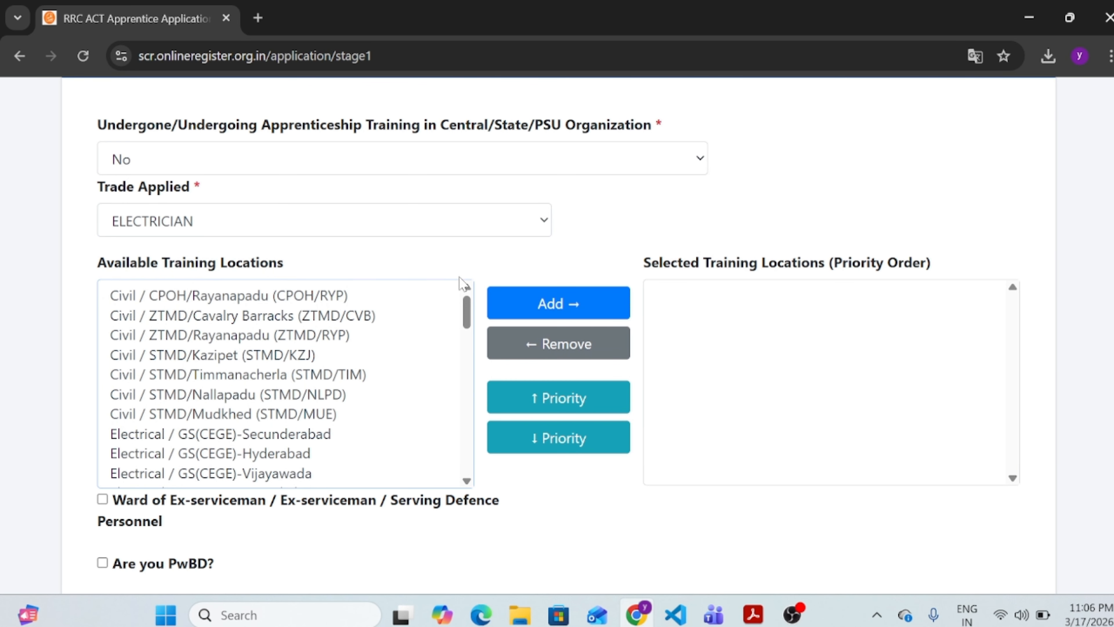
{"action": "left_click", "coordinate": [235, 433]}
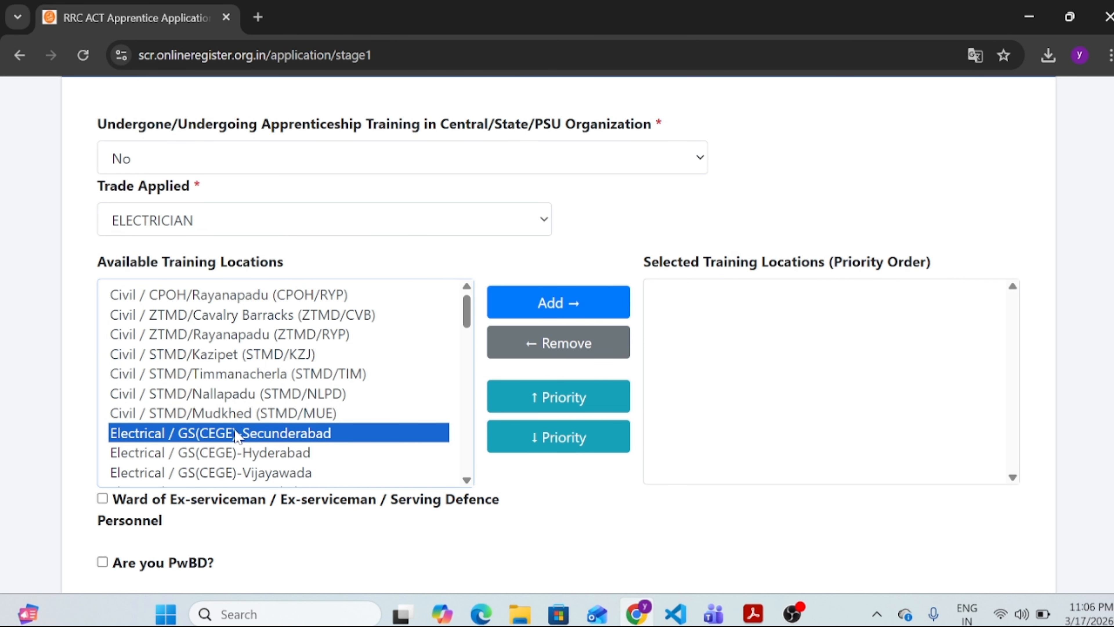
{"action": "left_click", "coordinate": [554, 307]}
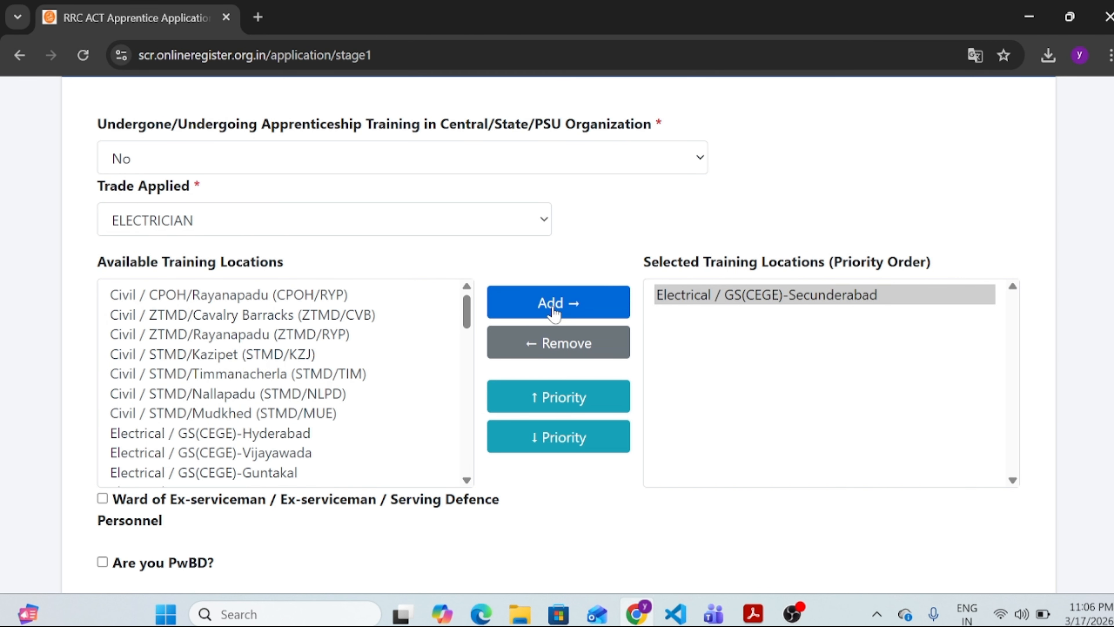
{"action": "left_click", "coordinate": [553, 313]}
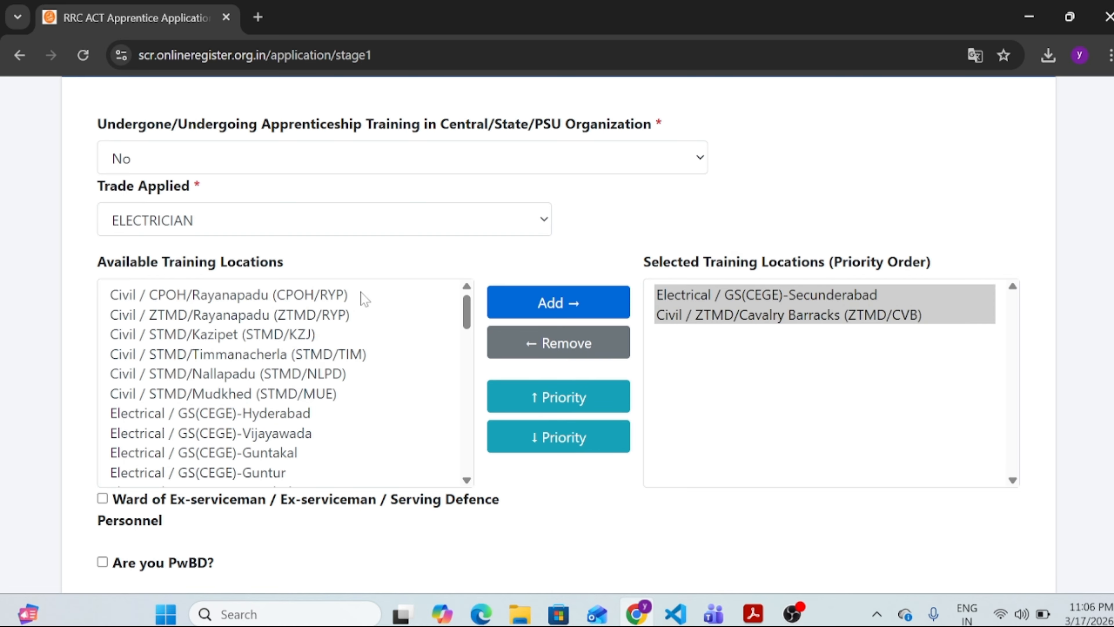
{"action": "left_click", "coordinate": [361, 294]}
{"action": "left_click", "coordinate": [544, 308]}
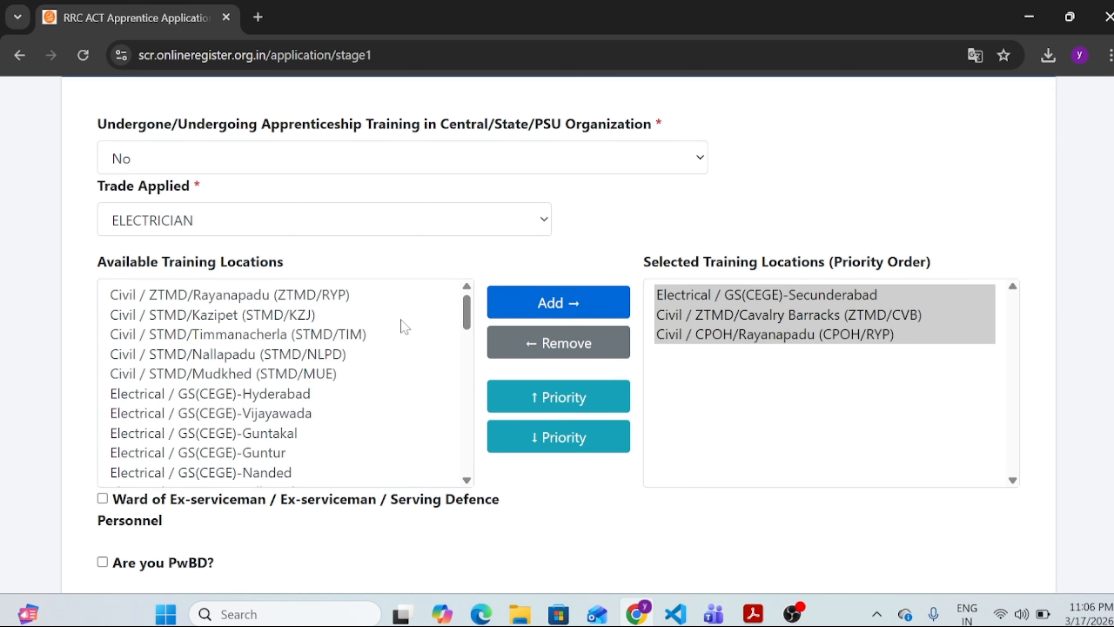
{"action": "scroll", "coordinate": [401, 324], "scroll_direction": "down", "scroll_amount": 6}
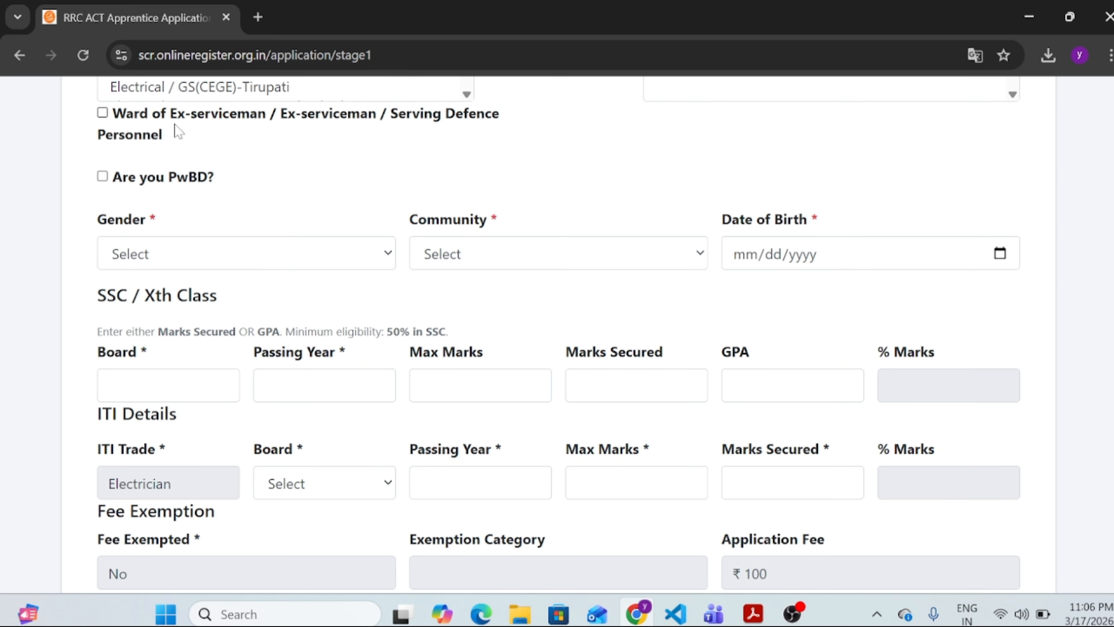
Step: Leave the ex-serviceman ward and PwBD declarations unticked
{"action": "left_click", "coordinate": [103, 114]}
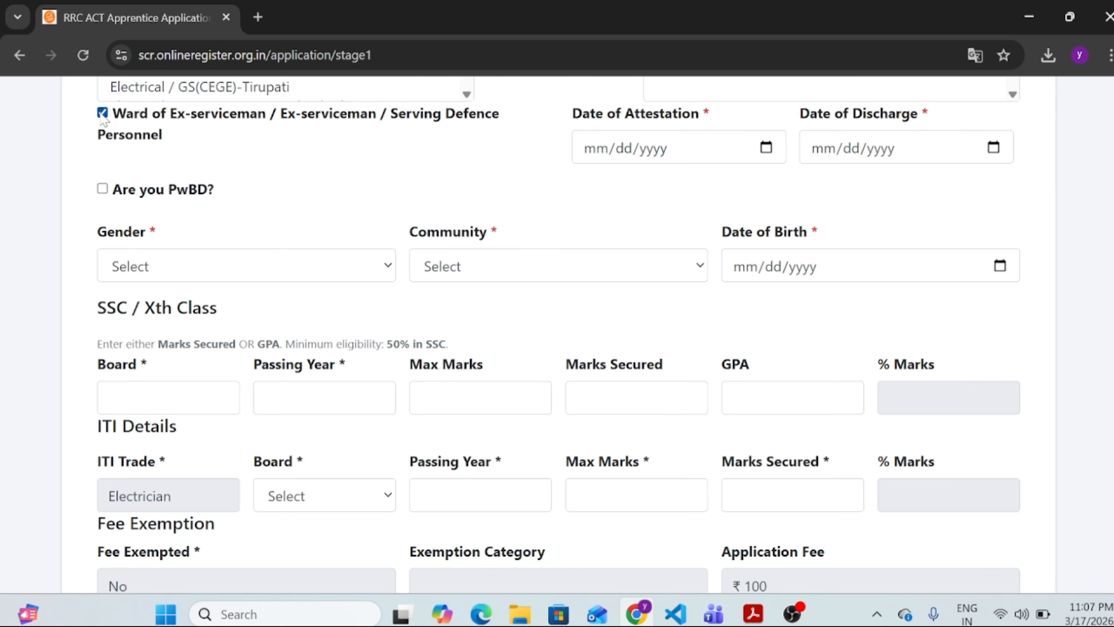
{"action": "left_click", "coordinate": [102, 113]}
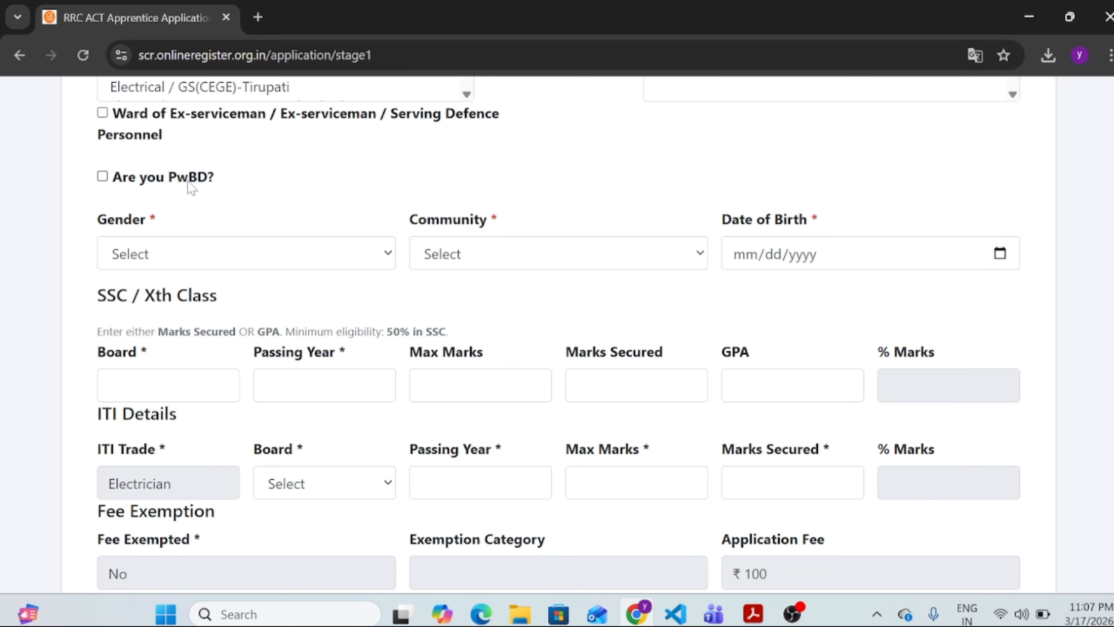
{"action": "left_click", "coordinate": [102, 176]}
{"action": "left_click", "coordinate": [571, 200]}
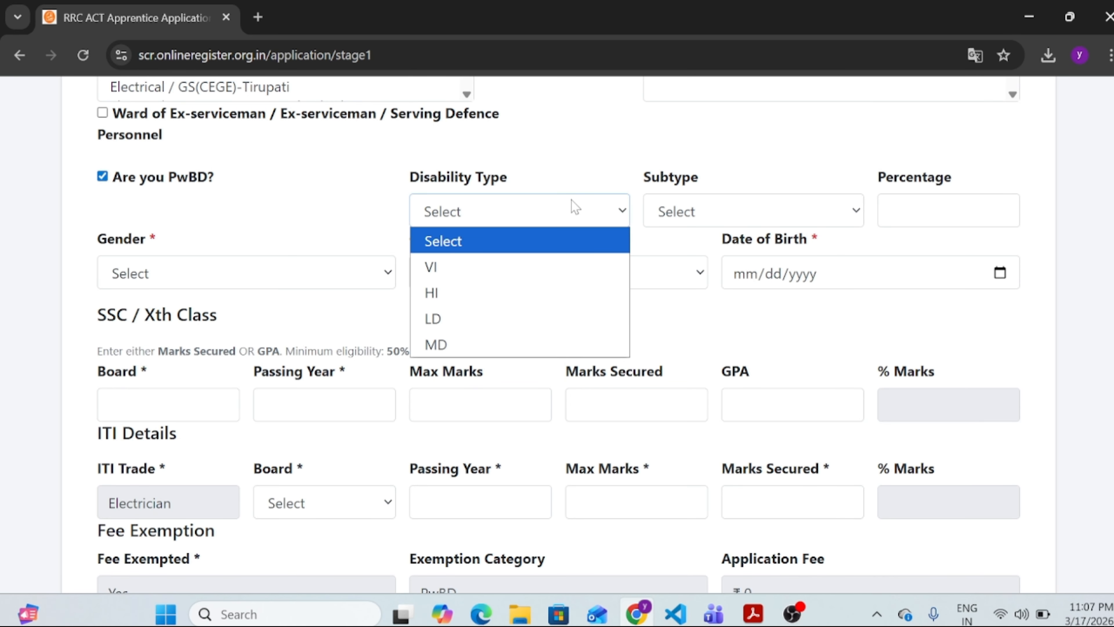
{"action": "left_click", "coordinate": [103, 176]}
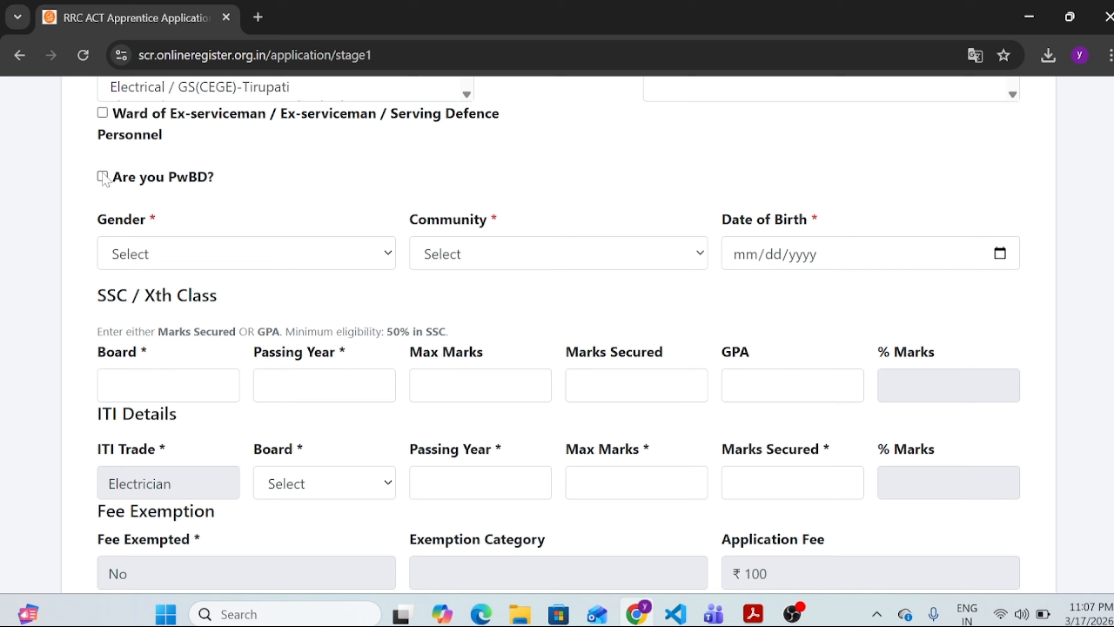
Step: Set gender to Male, community to SC, and pick the date of birth
{"action": "left_click", "coordinate": [309, 253]}
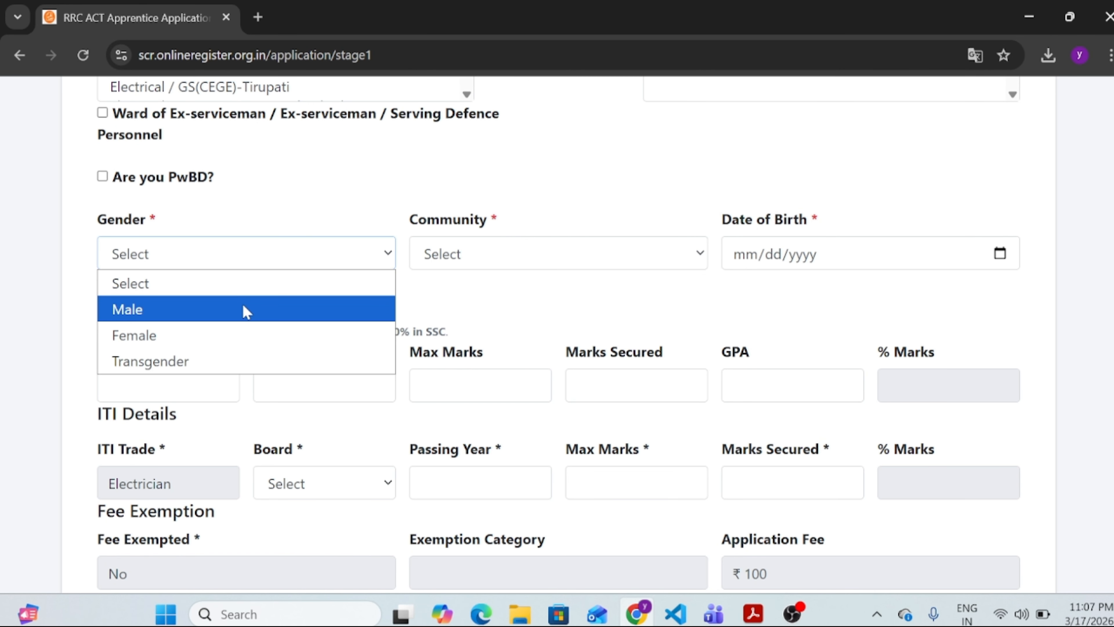
{"action": "left_click", "coordinate": [247, 311]}
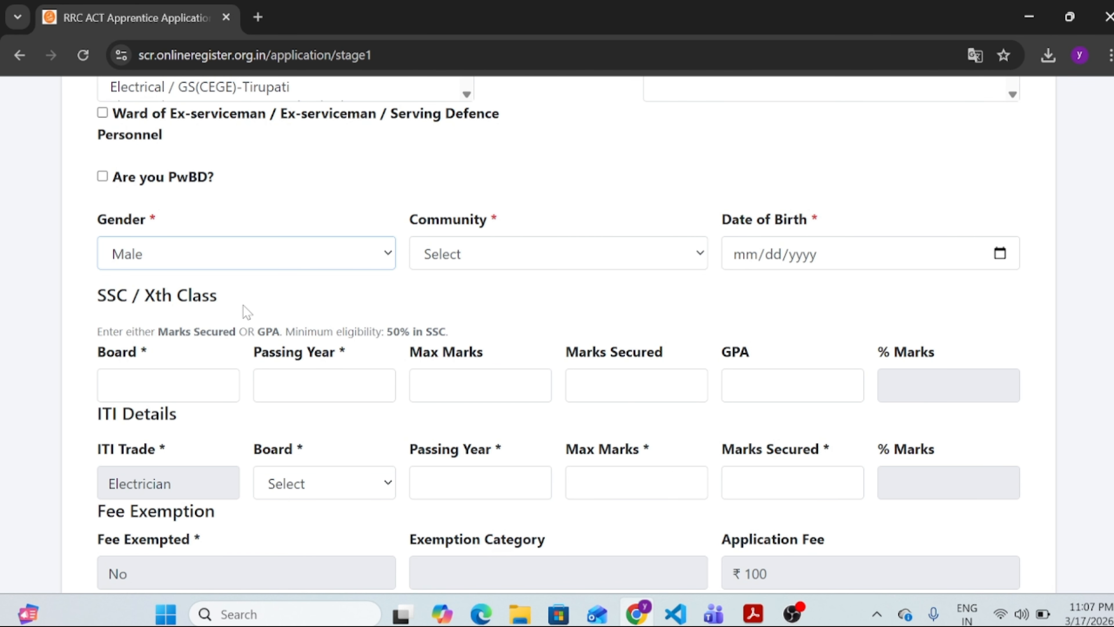
{"action": "left_click", "coordinate": [540, 253]}
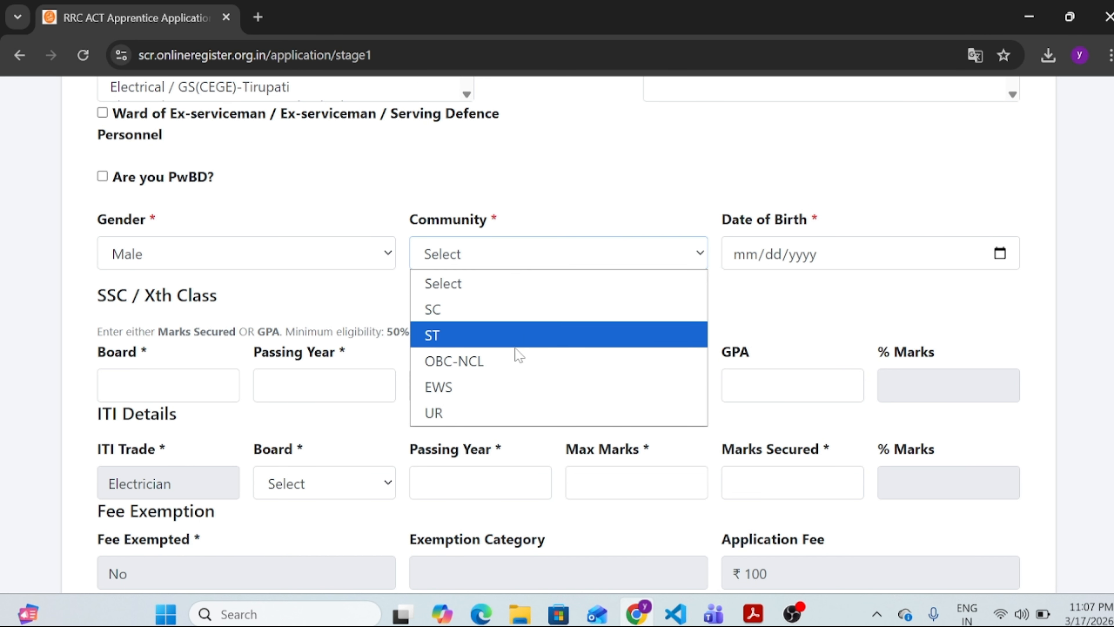
{"action": "left_click", "coordinate": [472, 359]}
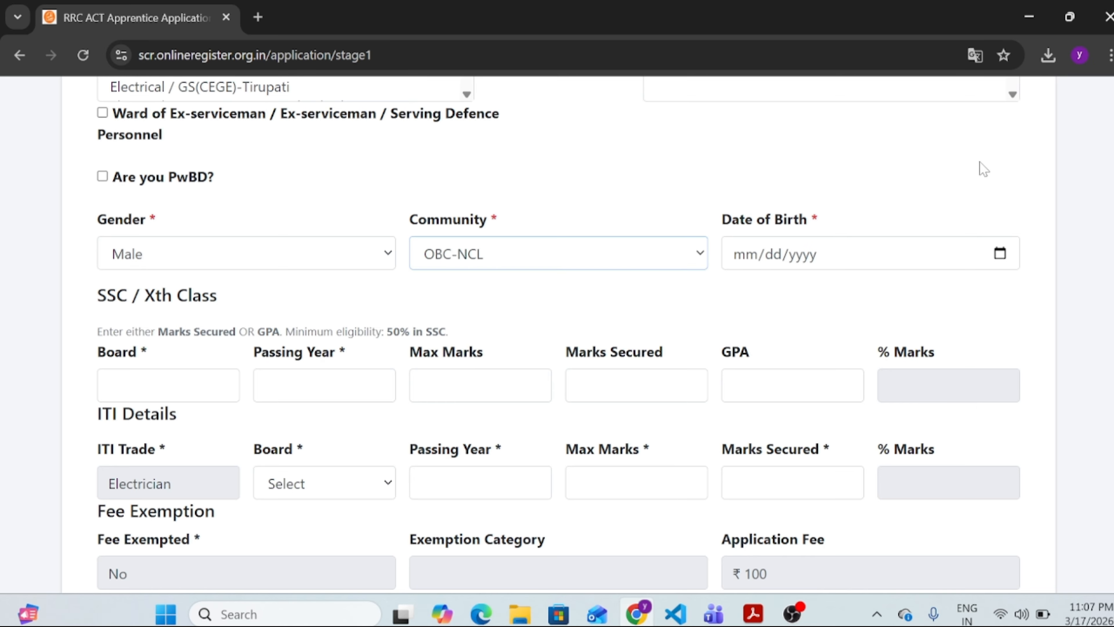
{"action": "left_click", "coordinate": [775, 289]}
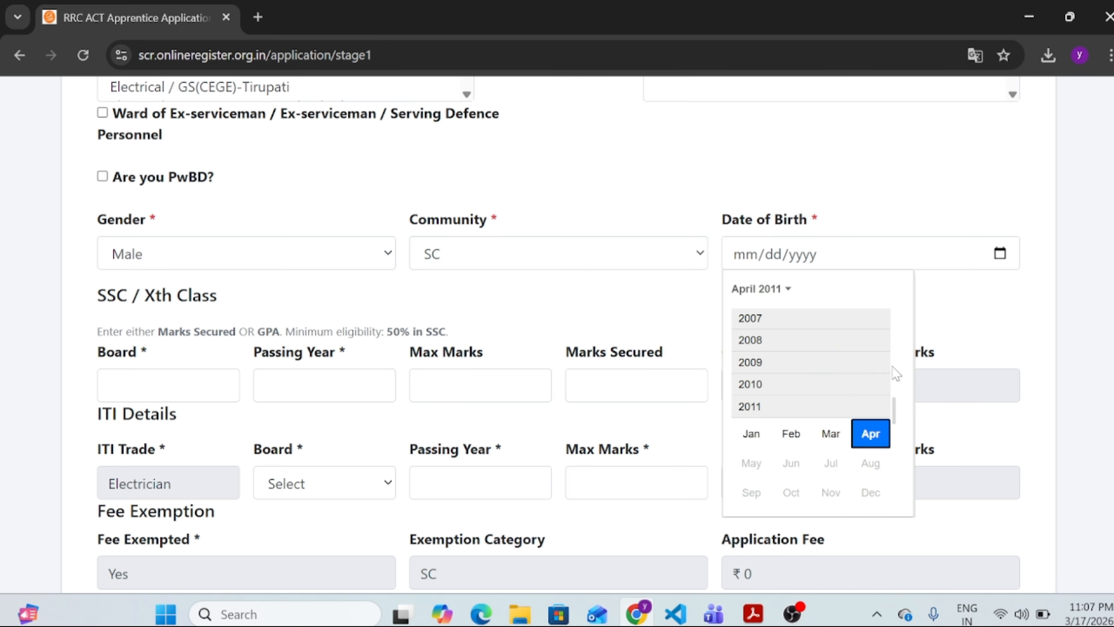
{"action": "scroll", "coordinate": [895, 372], "scroll_direction": "up", "scroll_amount": 5}
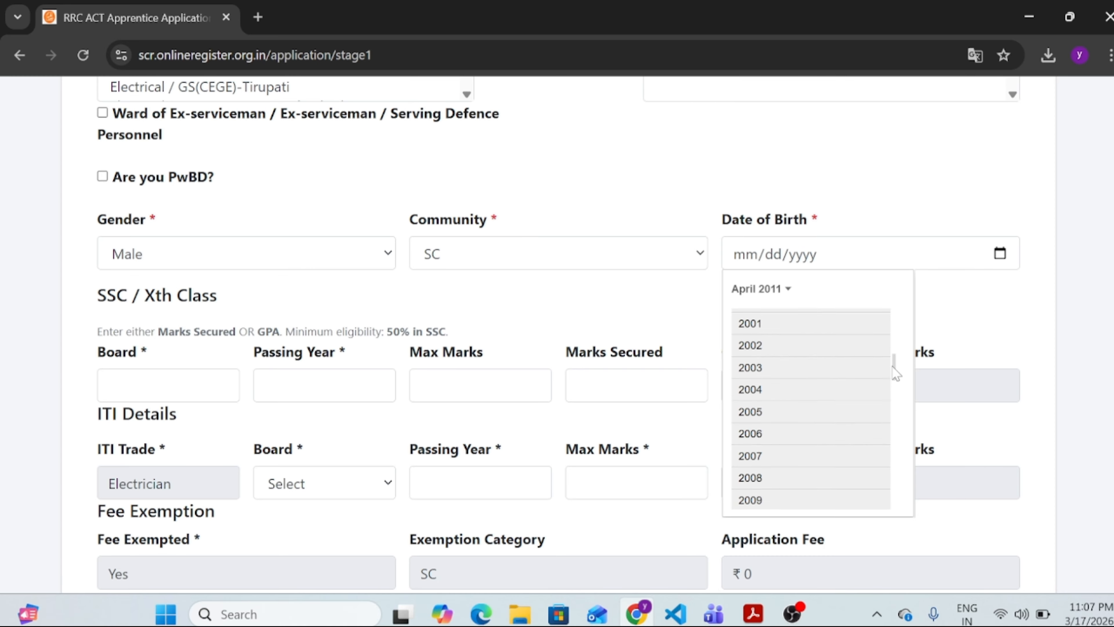
{"action": "scroll", "coordinate": [895, 373], "scroll_direction": "up", "scroll_amount": 1}
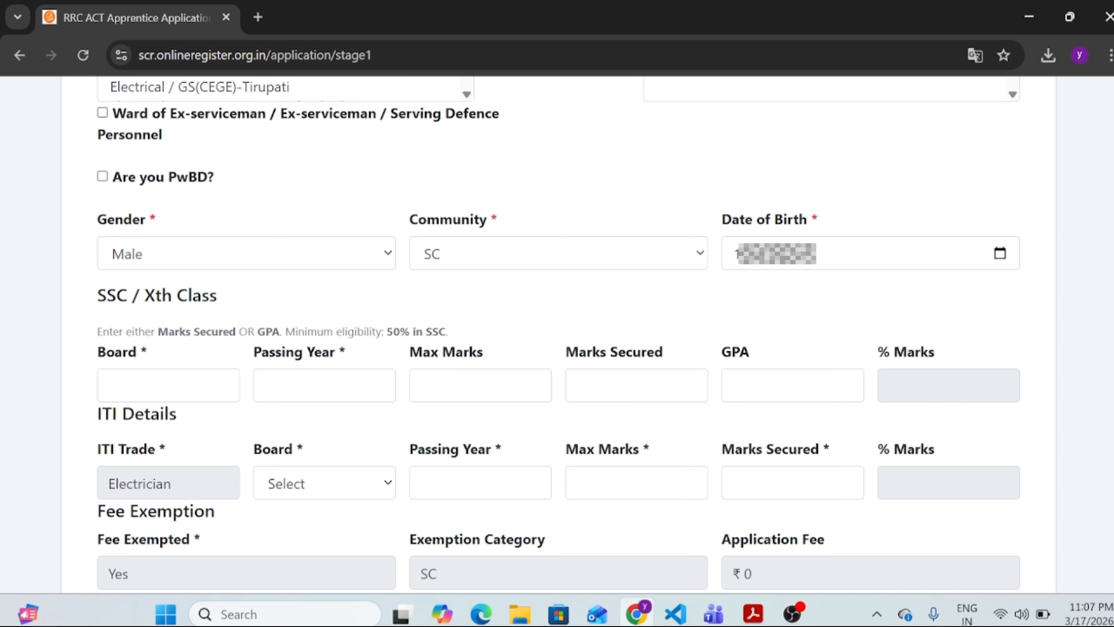
{"action": "scroll", "coordinate": [557, 333], "scroll_direction": "down", "scroll_amount": 4}
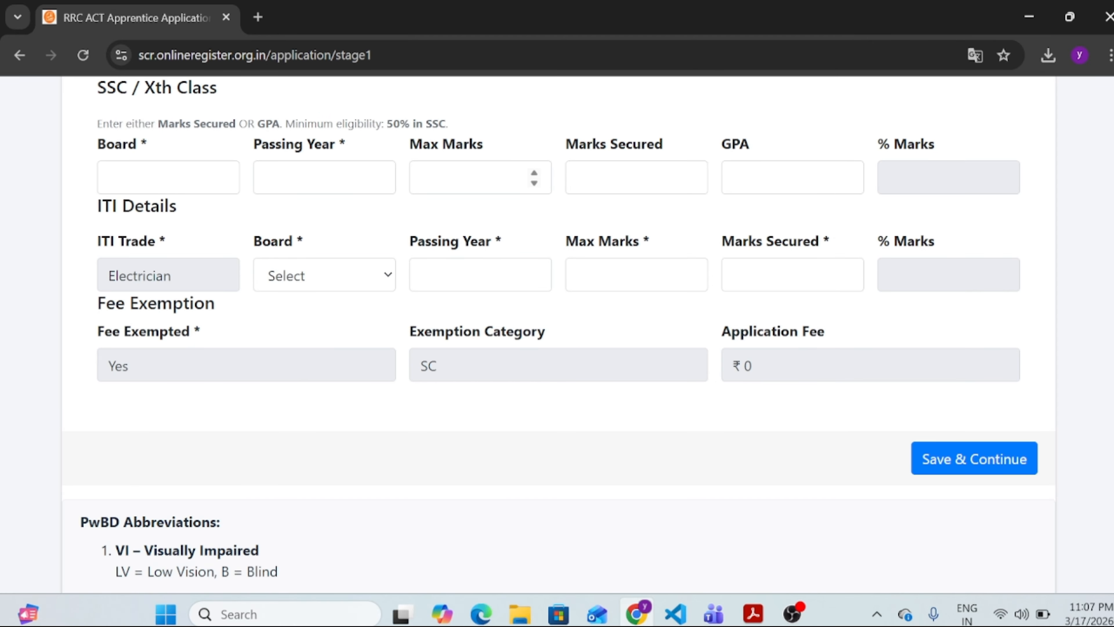
Step: Enter SSC board UP BOARD and ITI details NCVT, 2016, 1200 of 1800, then save Stage 1
{"action": "left_click", "coordinate": [169, 177]}
{"action": "type", "text": "UP BOARD"}
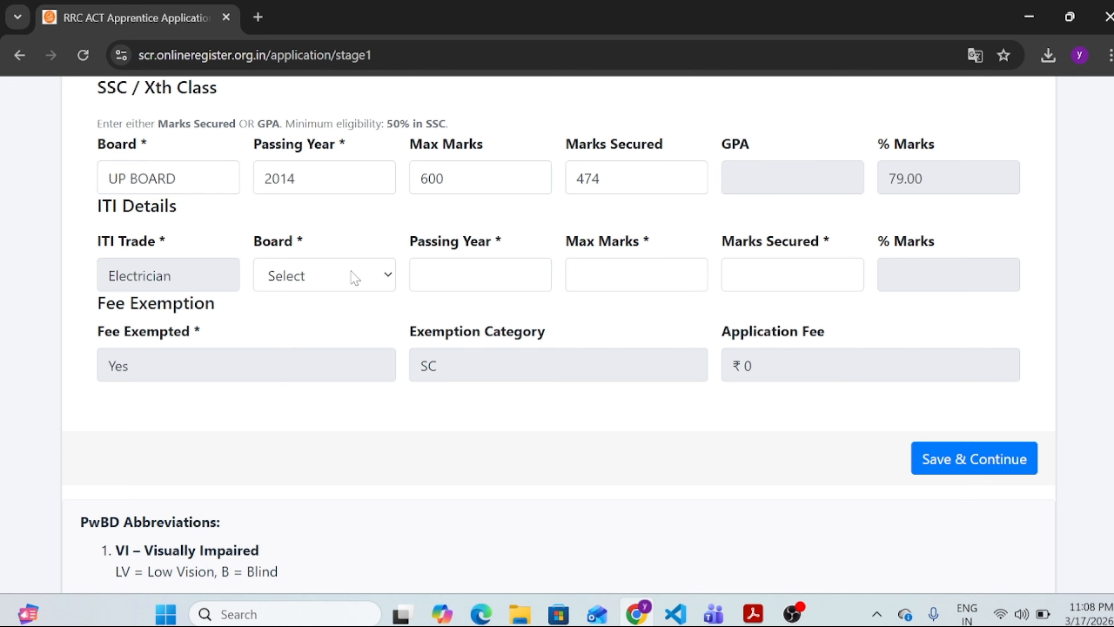
{"action": "left_click", "coordinate": [353, 275]}
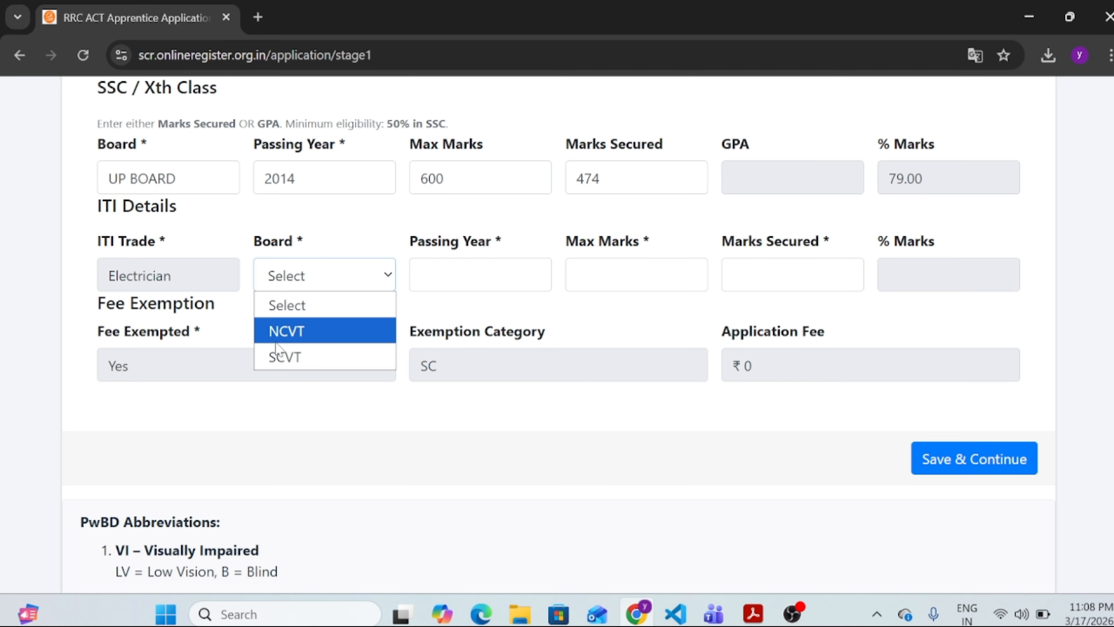
{"action": "left_click", "coordinate": [302, 332]}
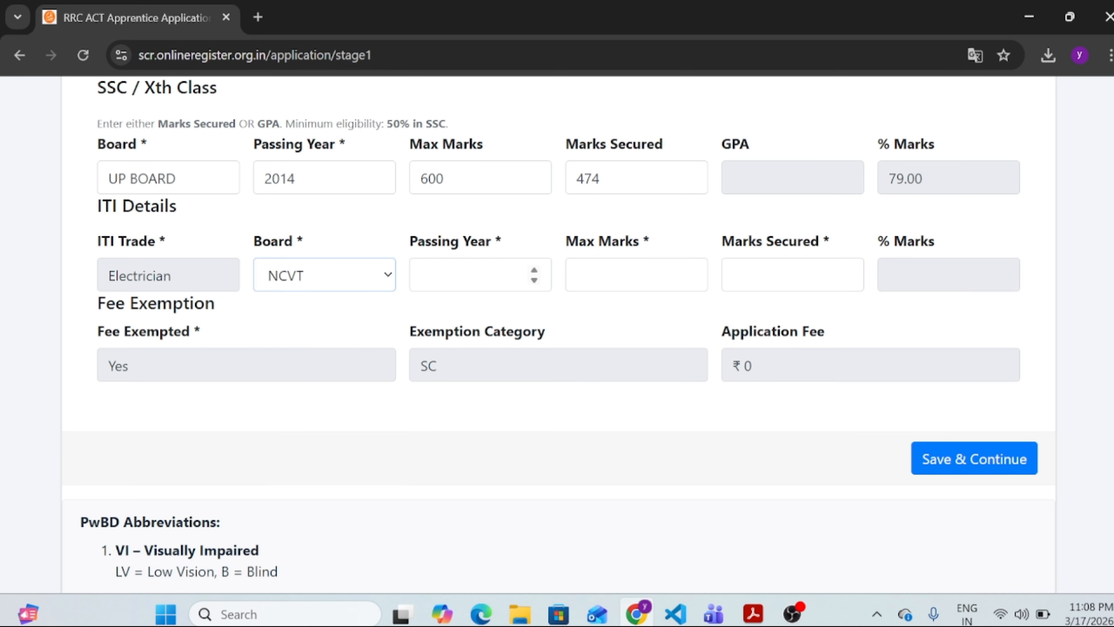
{"action": "type", "text": "2016"}
{"action": "left_click", "coordinate": [627, 275]}
{"action": "type", "text": "1800"}
{"action": "key", "text": "Tab"}
{"action": "type", "text": "1200"}
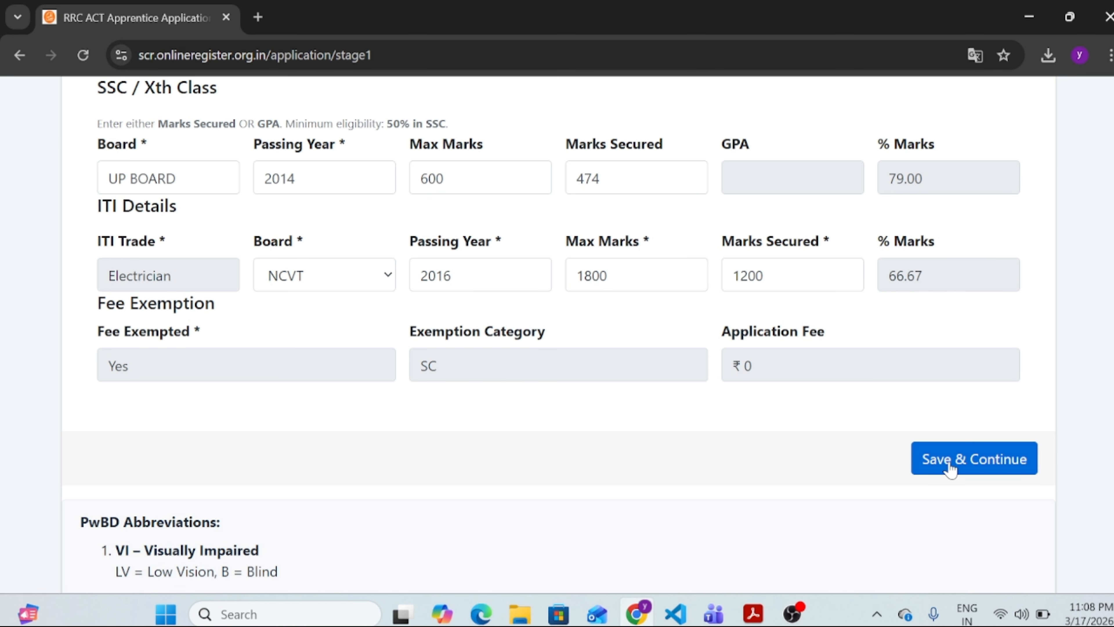
{"action": "left_click", "coordinate": [950, 465]}
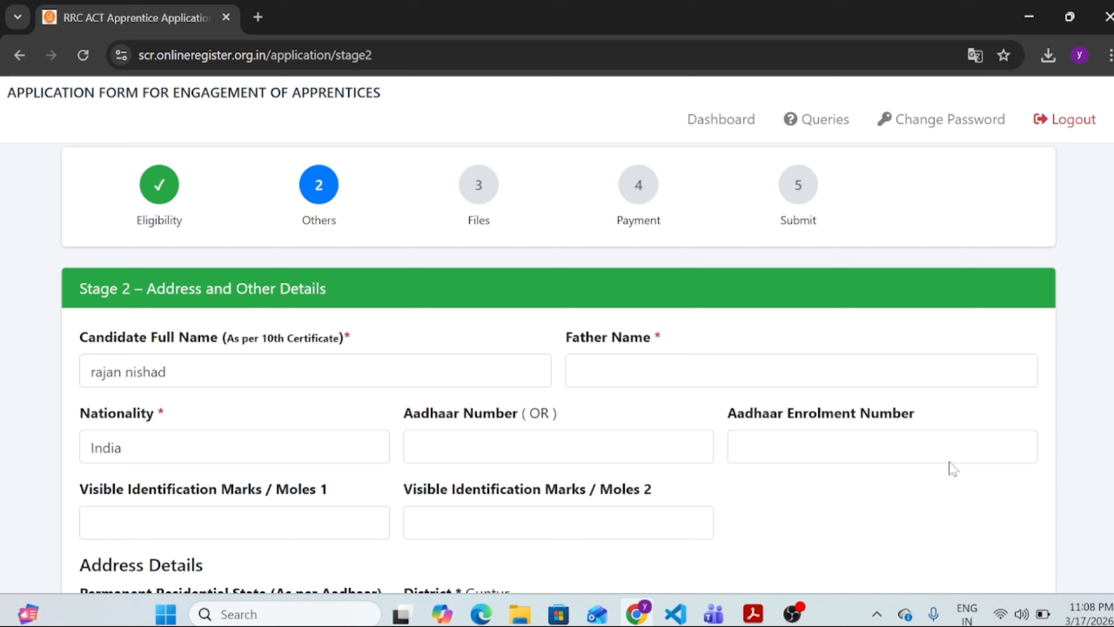
Step: Check the candidate's full name and the nationality value India
{"action": "scroll", "coordinate": [1069, 361], "scroll_direction": "down", "scroll_amount": 3}
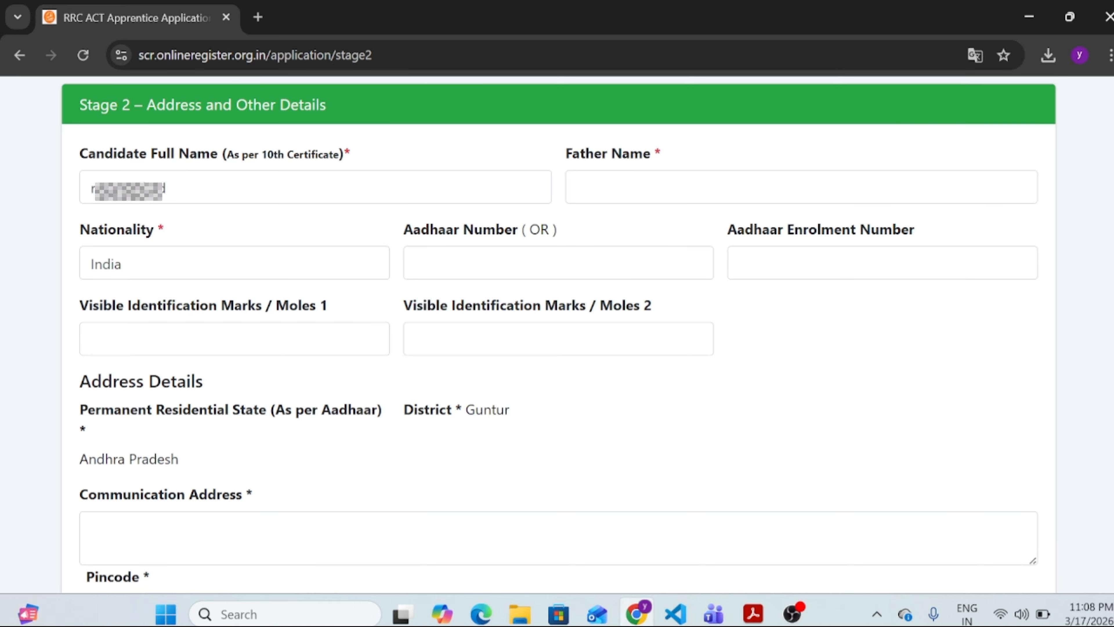
{"action": "left_click", "coordinate": [166, 187]}
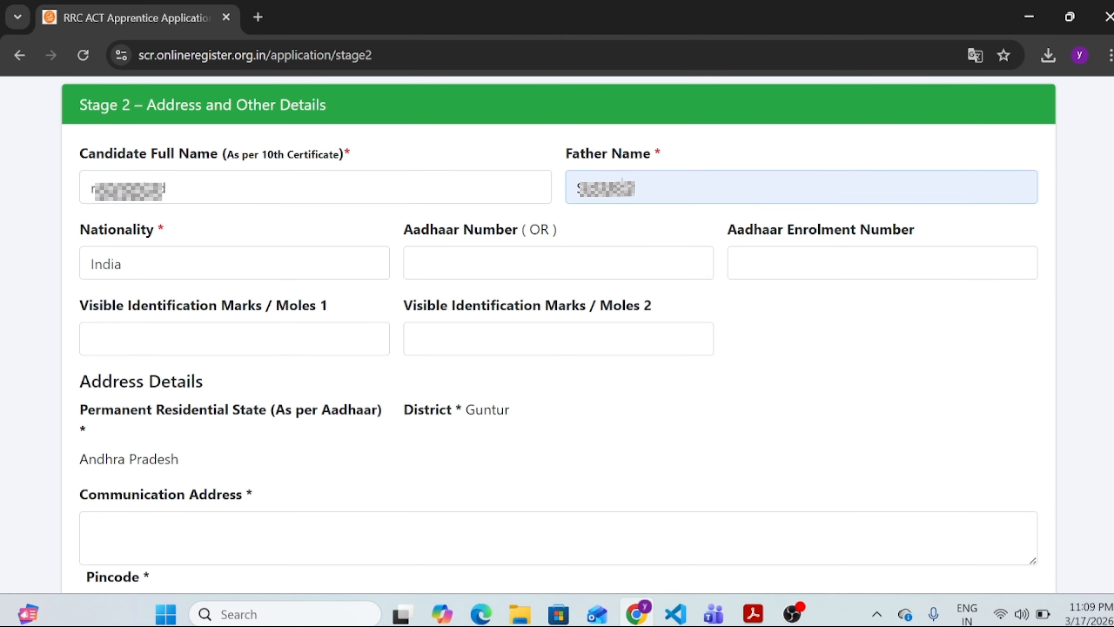
{"action": "double_click", "coordinate": [122, 264]}
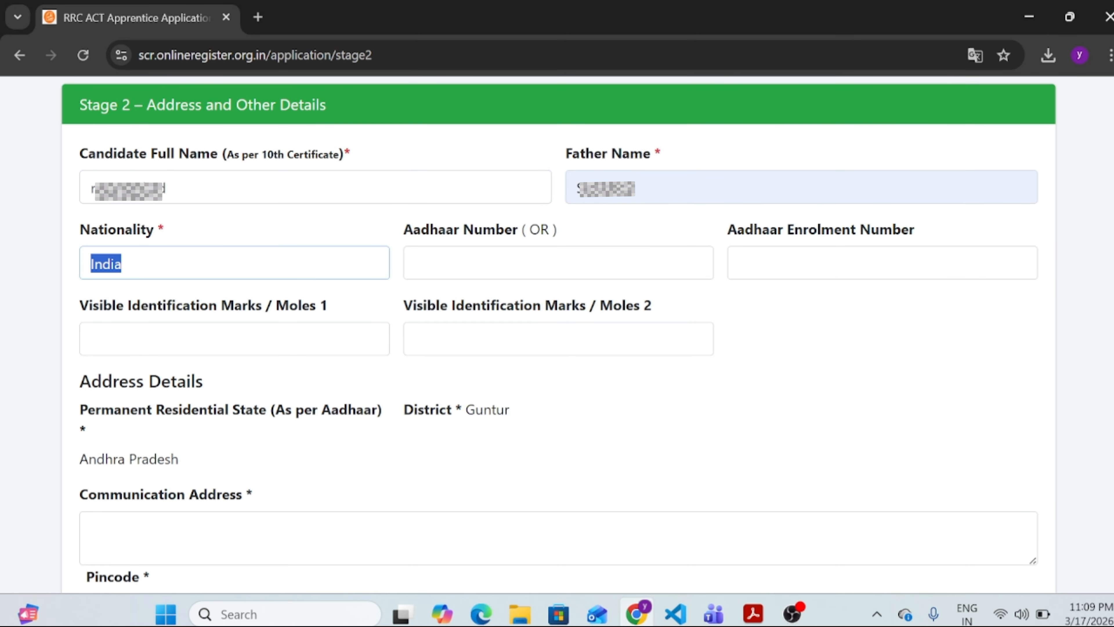
{"action": "left_click", "coordinate": [121, 265]}
Step: Enter the Aadhaar number and leave the identification mark field empty
{"action": "left_click", "coordinate": [416, 264]}
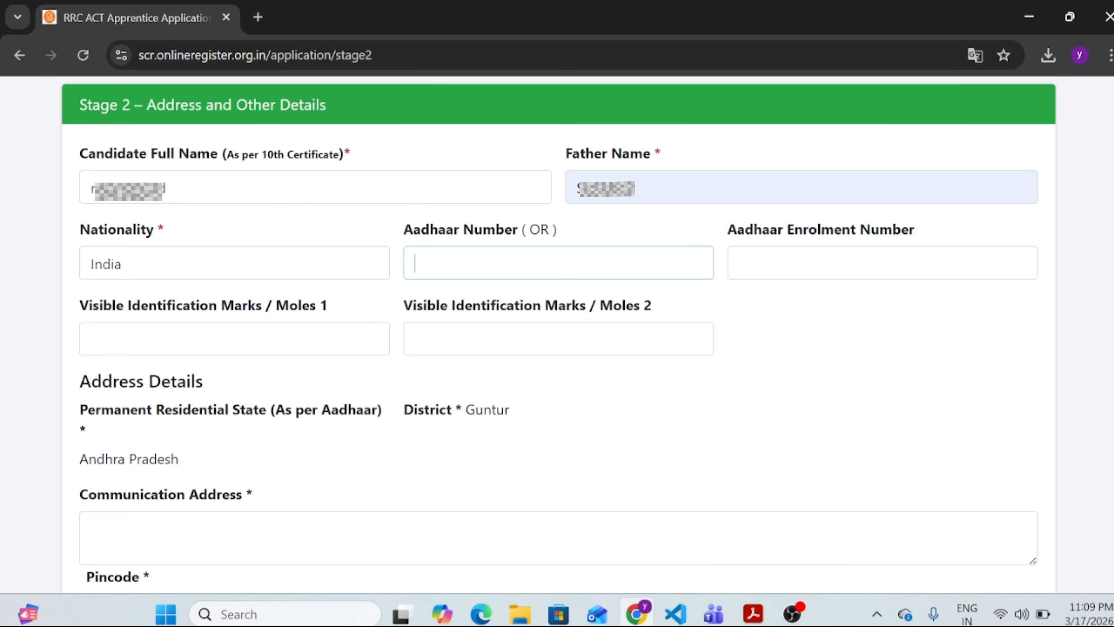
{"action": "type", "text": "763"}
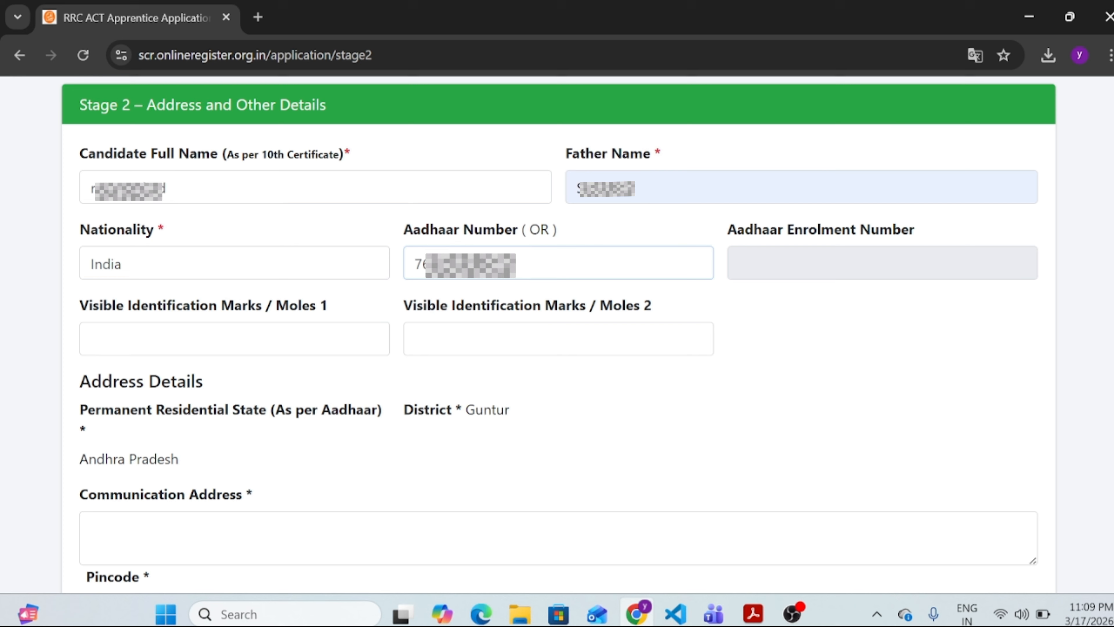
{"action": "left_click", "coordinate": [280, 319]}
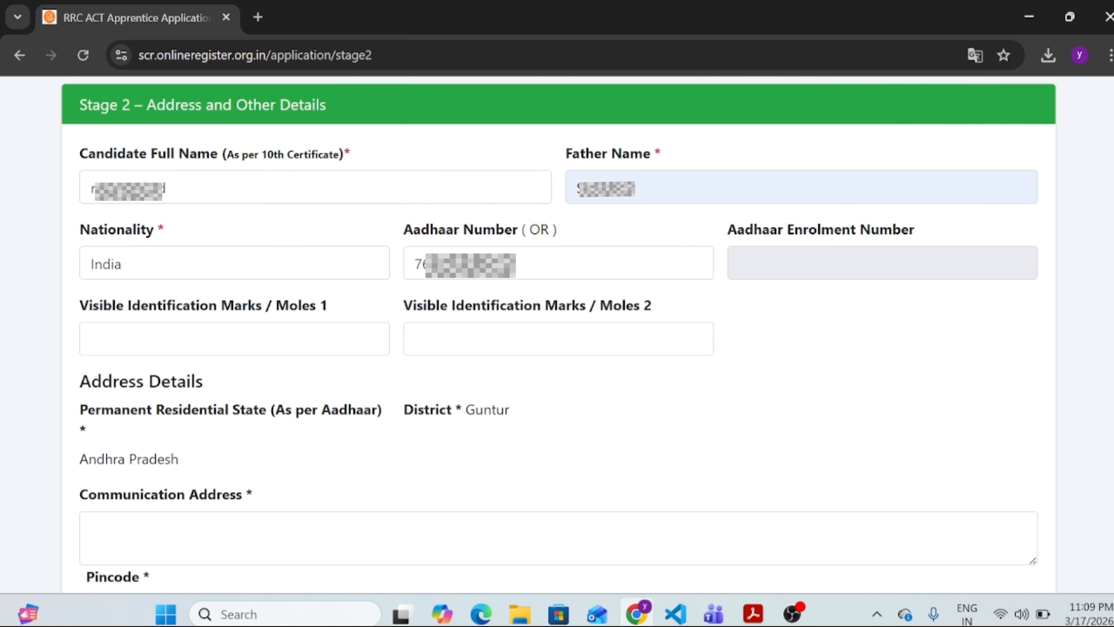
{"action": "left_click", "coordinate": [267, 337]}
{"action": "left_click", "coordinate": [477, 385]}
Step: Fill the communication address and pincode from saved autofill details
{"action": "scroll", "coordinate": [477, 385], "scroll_direction": "down", "scroll_amount": 4}
{"action": "scroll", "coordinate": [1110, 371], "scroll_direction": "down", "scroll_amount": 2}
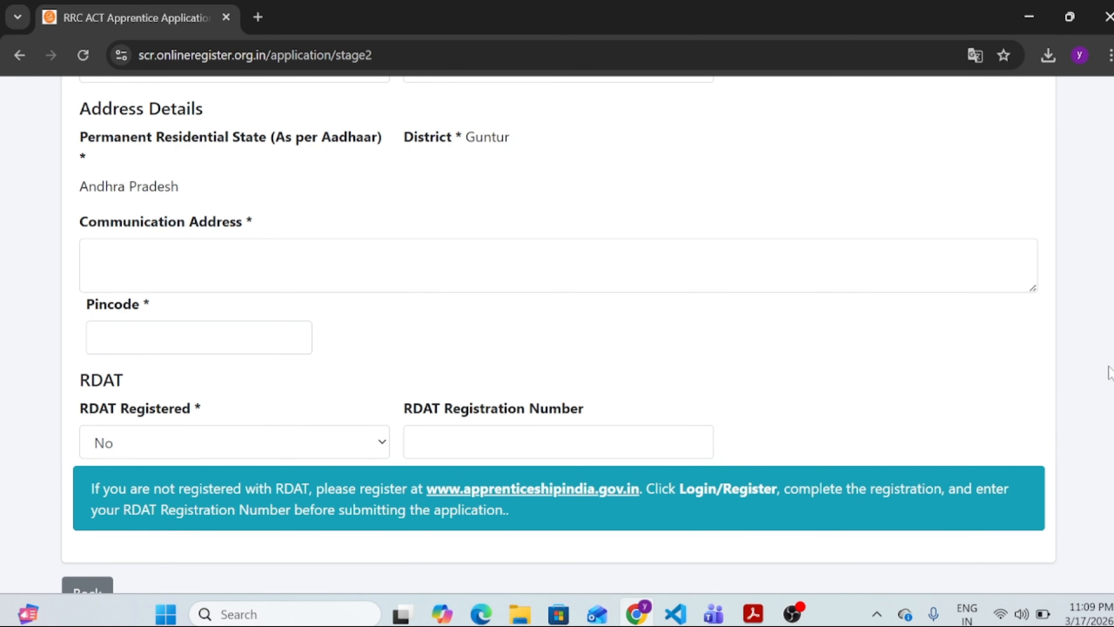
{"action": "scroll", "coordinate": [1110, 371], "scroll_direction": "down", "scroll_amount": 2}
{"action": "left_click", "coordinate": [347, 207]}
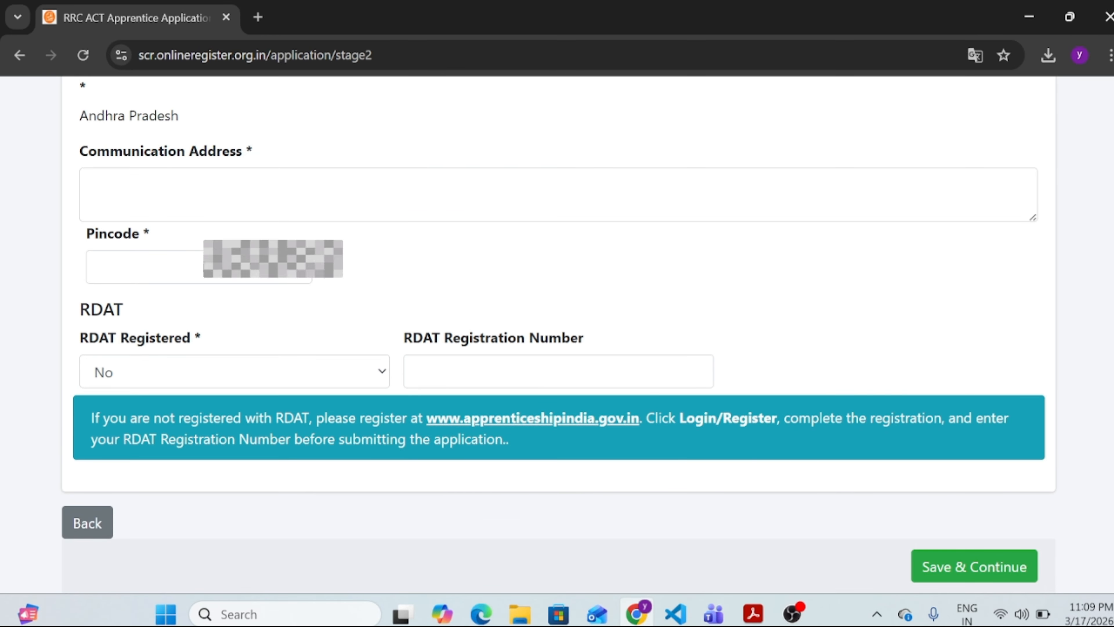
{"action": "left_click", "coordinate": [307, 258]}
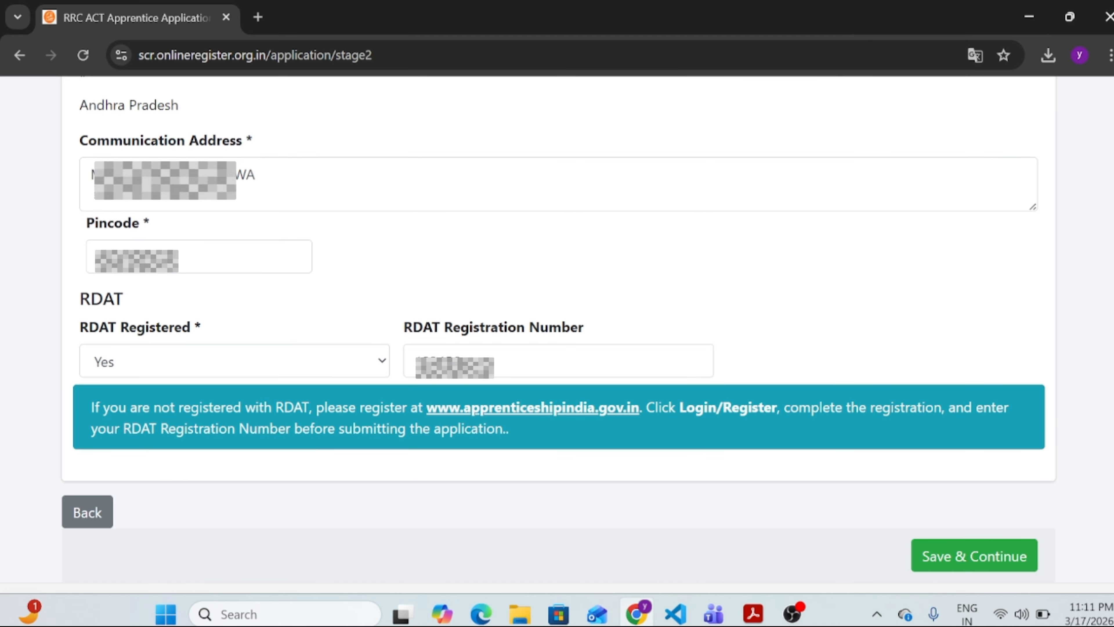
Step: Keep RDAT Registered as Yes and save the Stage 2 details
{"action": "left_click", "coordinate": [195, 360]}
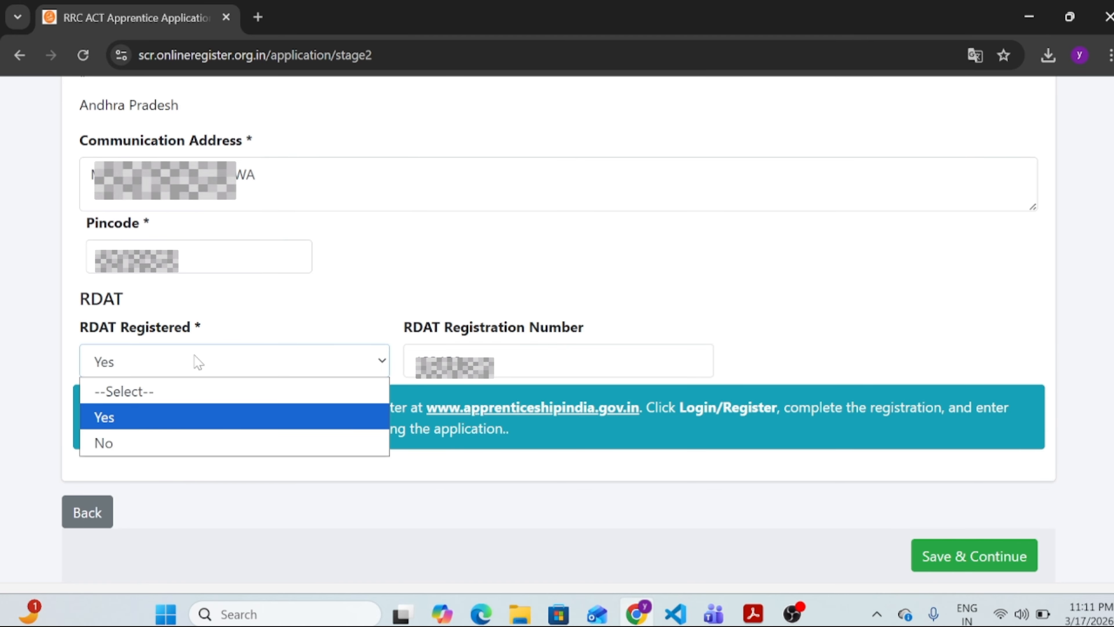
{"action": "left_click", "coordinate": [195, 360]}
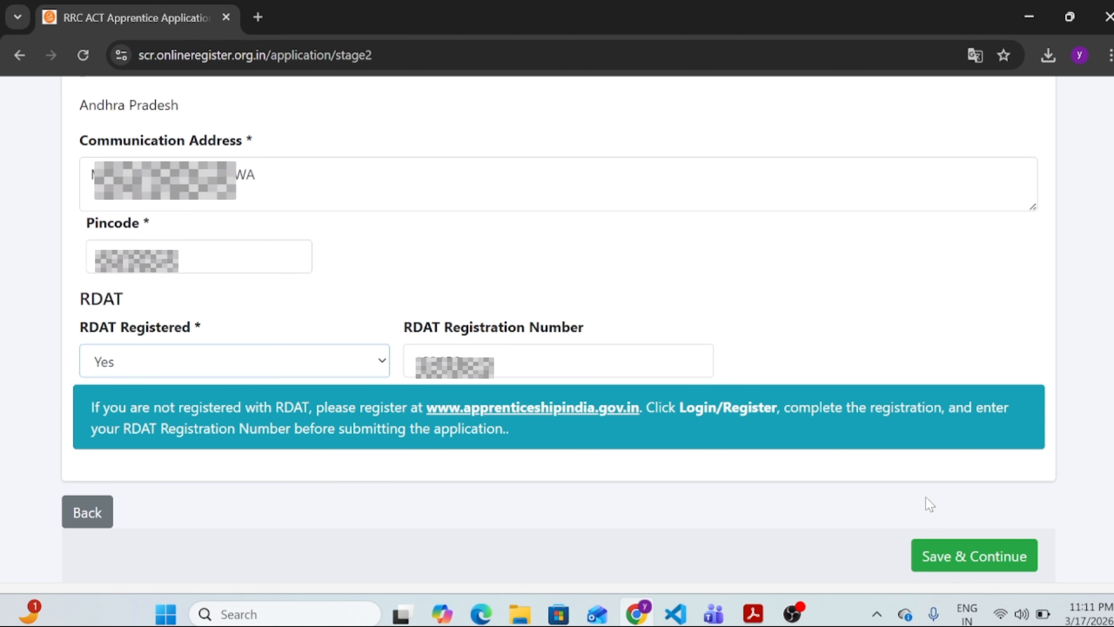
{"action": "left_click", "coordinate": [959, 561]}
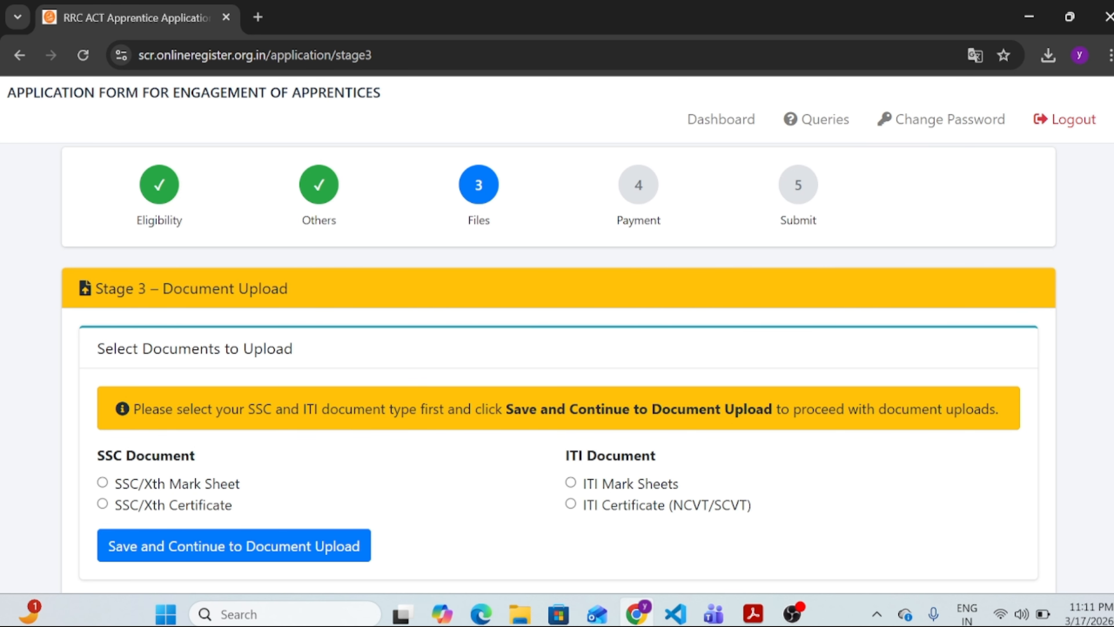
Step: Save SSC/Xth Mark Sheet and ITI Mark Sheets as document types and view the seven pending uploads
{"action": "scroll", "coordinate": [557, 334], "scroll_direction": "down", "scroll_amount": 3}
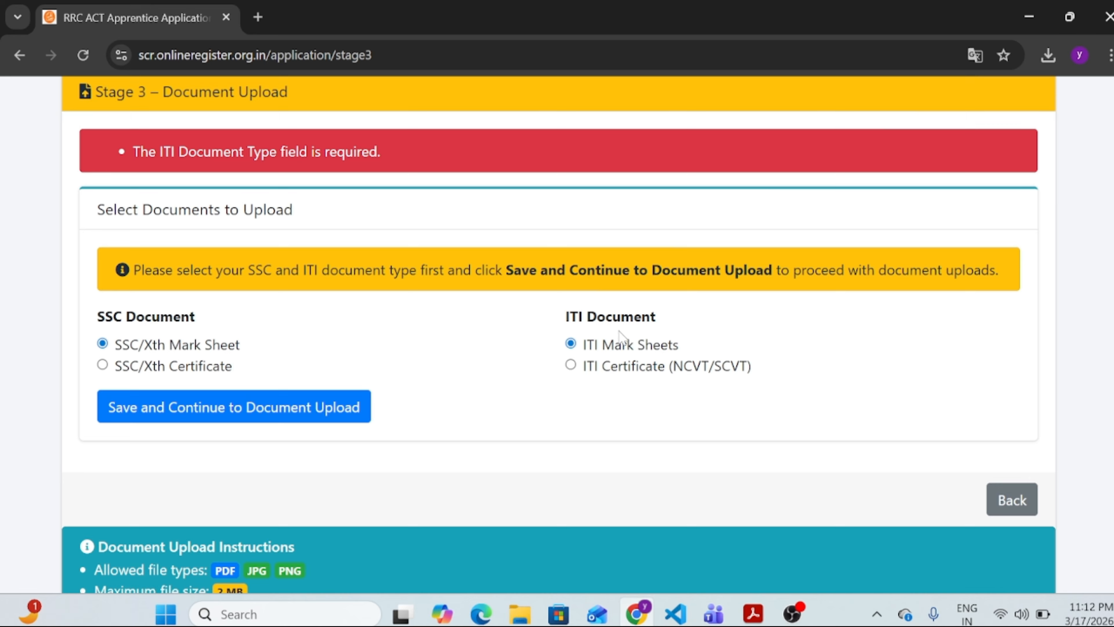
{"action": "left_click", "coordinate": [261, 408]}
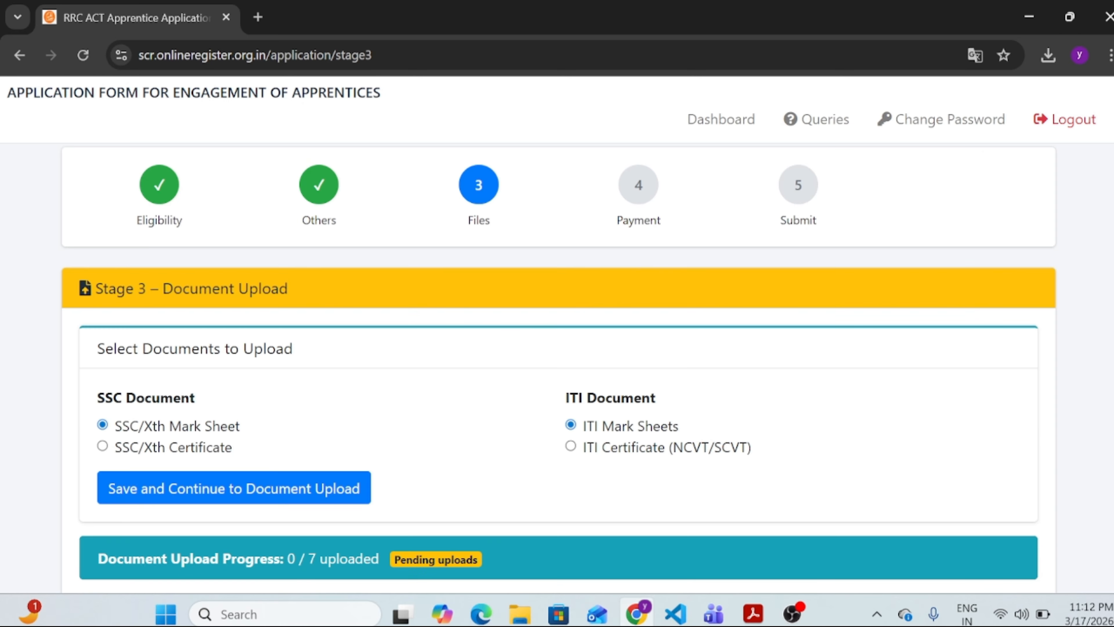
{"action": "scroll", "coordinate": [262, 409], "scroll_direction": "down", "scroll_amount": 5}
{"action": "scroll", "coordinate": [1111, 474], "scroll_direction": "down", "scroll_amount": 3}
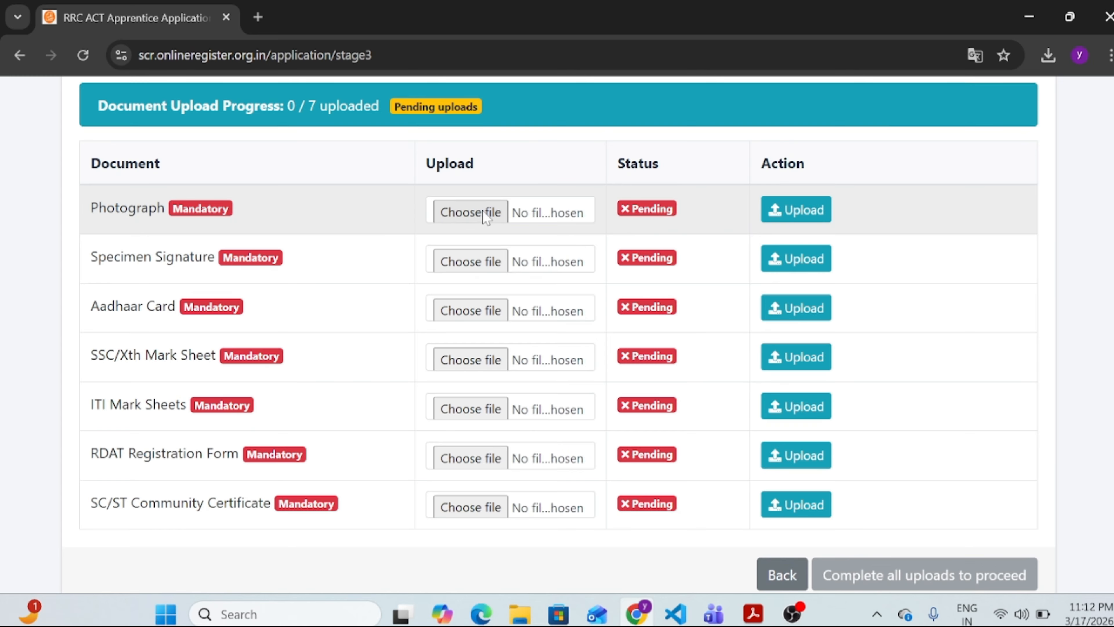
Step: Upload the photograph and other documents, then proceed to the ₹0.00 payment stage
{"action": "left_click", "coordinate": [480, 211]}
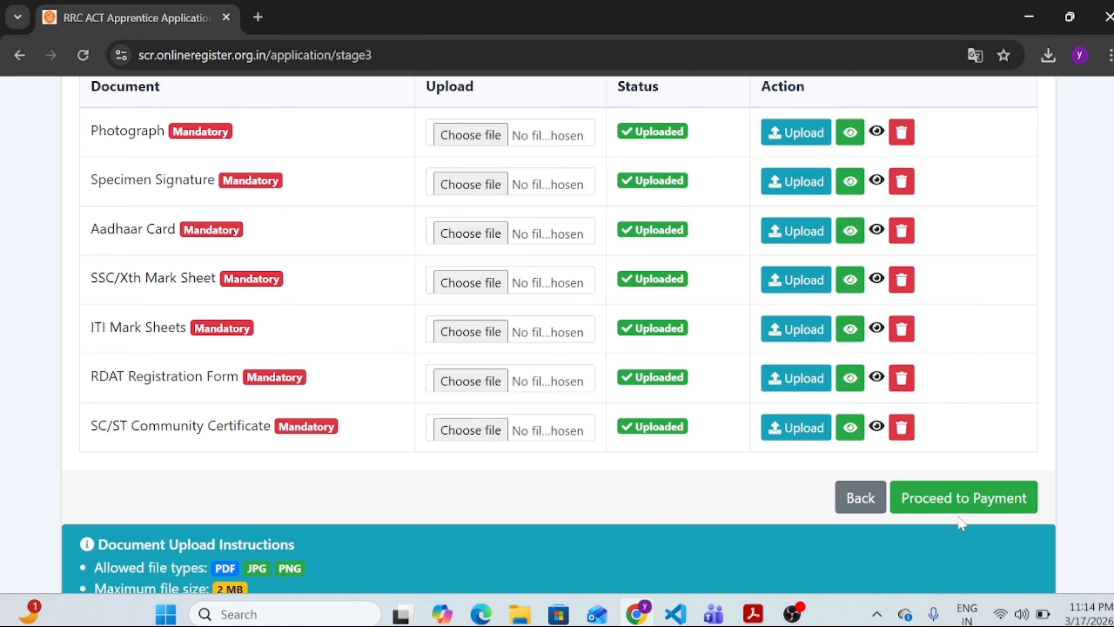
{"action": "left_click", "coordinate": [971, 498]}
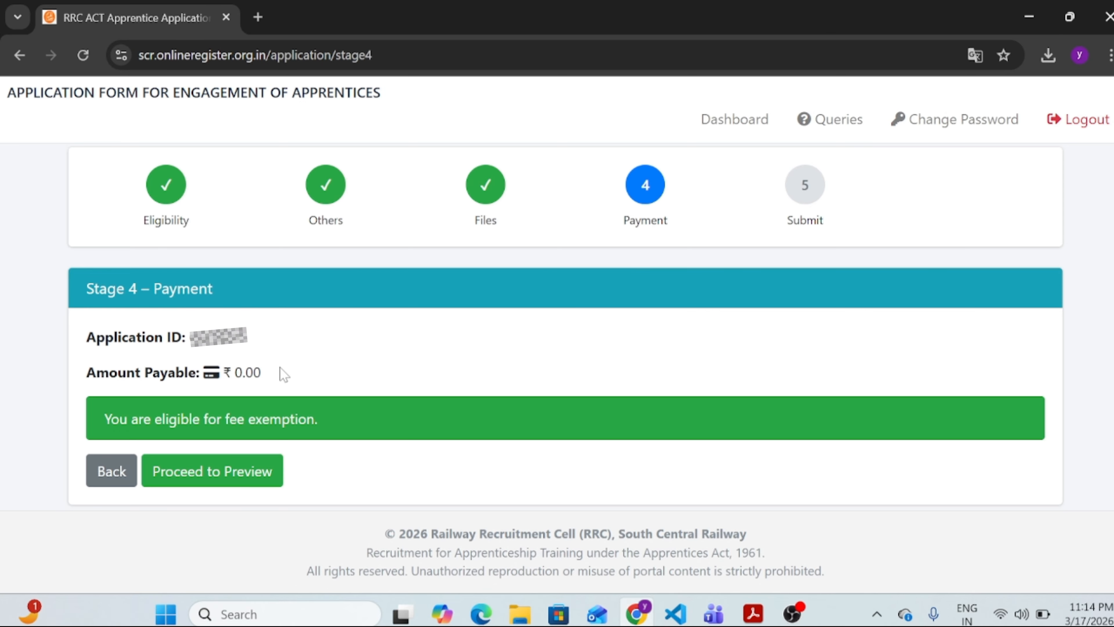
Step: Review the full Application Preview, then request final submission of the apprentice application
{"action": "left_click", "coordinate": [235, 468]}
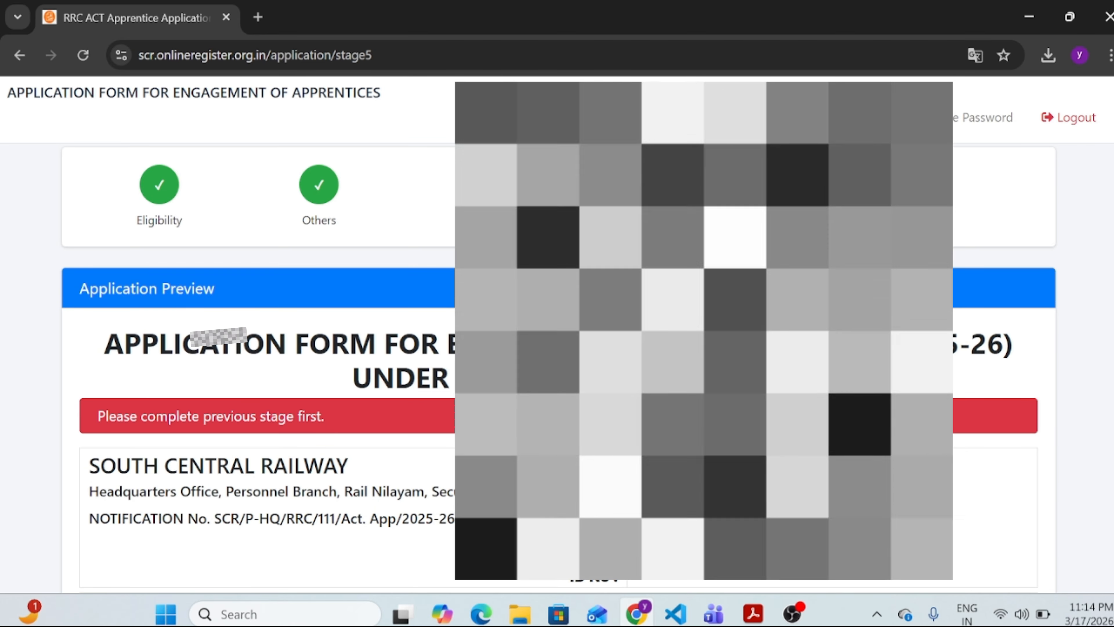
{"action": "scroll", "coordinate": [557, 334], "scroll_direction": "down", "scroll_amount": 4}
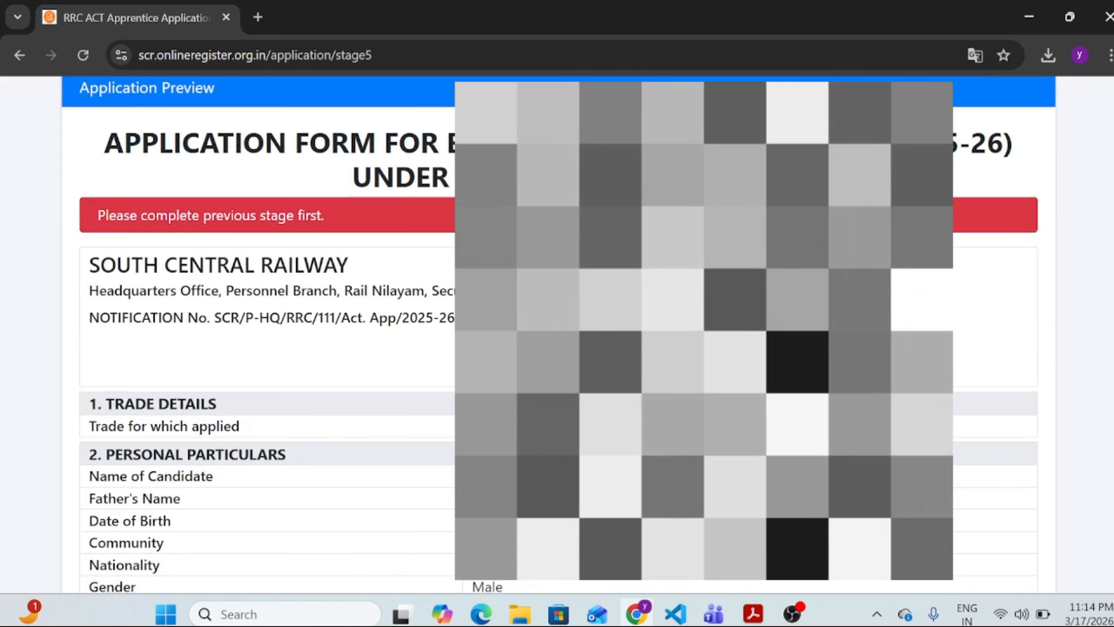
{"action": "scroll", "coordinate": [557, 334], "scroll_direction": "down", "scroll_amount": 15}
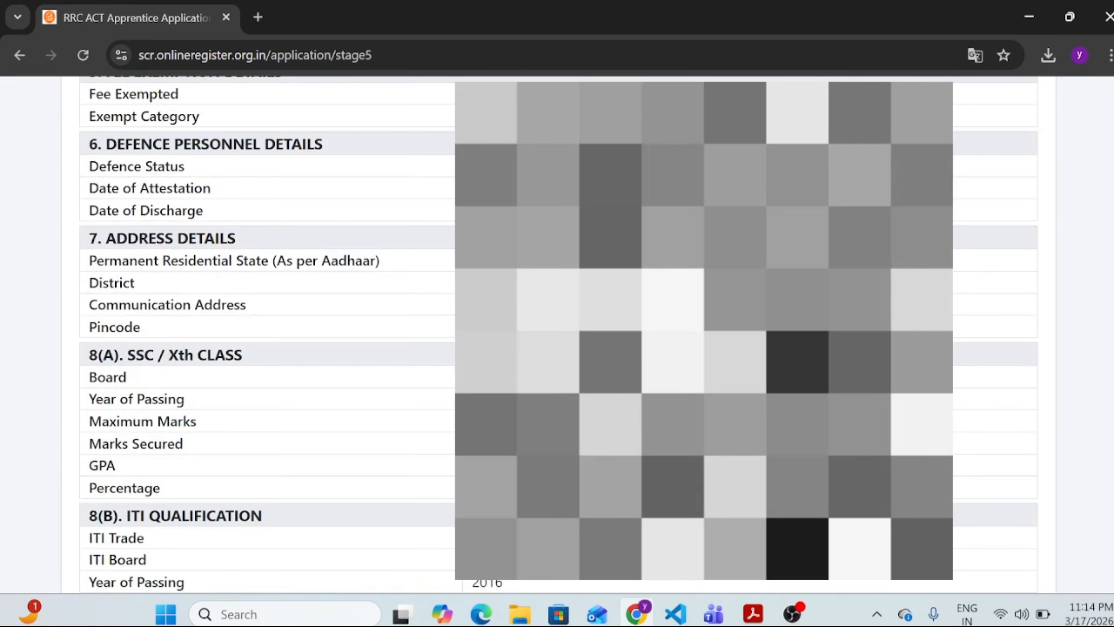
{"action": "scroll", "coordinate": [557, 333], "scroll_direction": "down", "scroll_amount": 15}
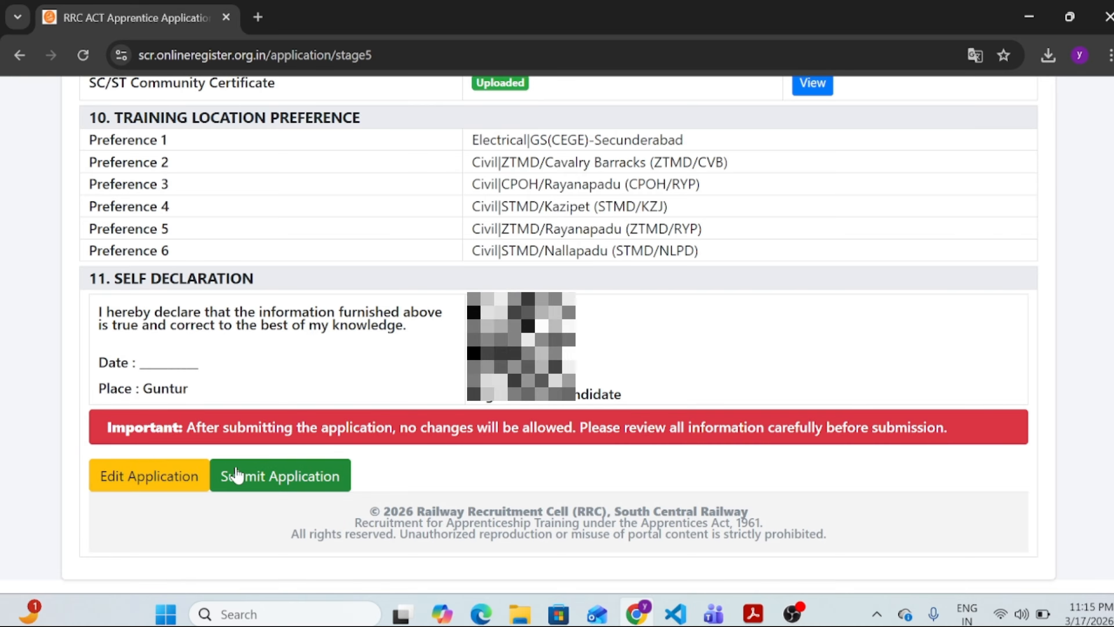
{"action": "left_click", "coordinate": [283, 481]}
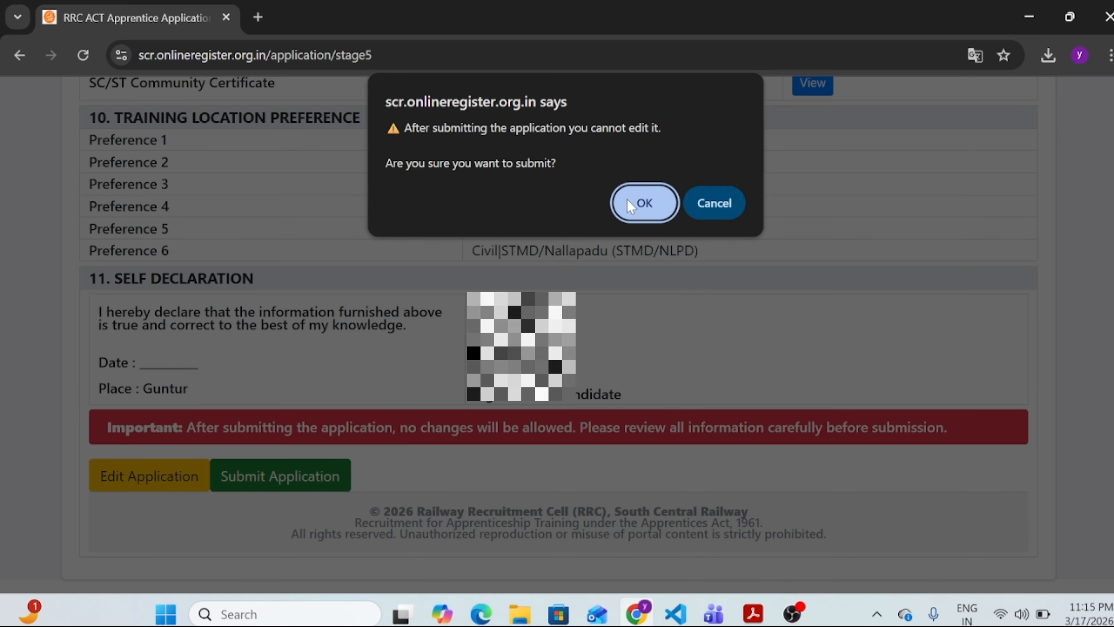
Step: Confirm the final submission and open the submitted application from the dashboard showing Submitted status
{"action": "left_click", "coordinate": [641, 205]}
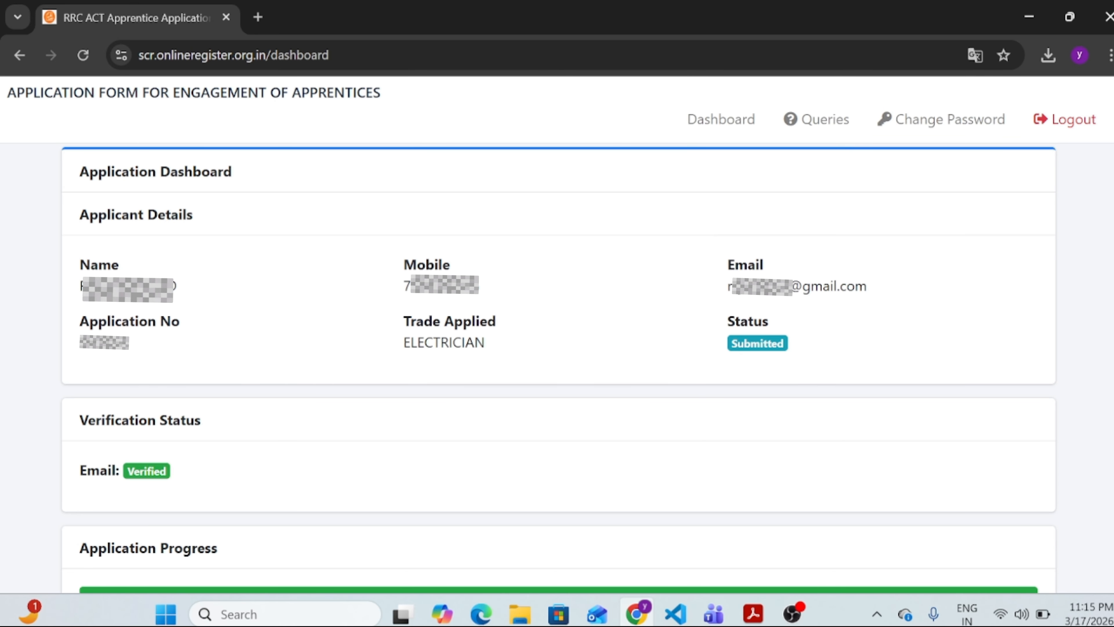
{"action": "scroll", "coordinate": [558, 334], "scroll_direction": "down", "scroll_amount": 5}
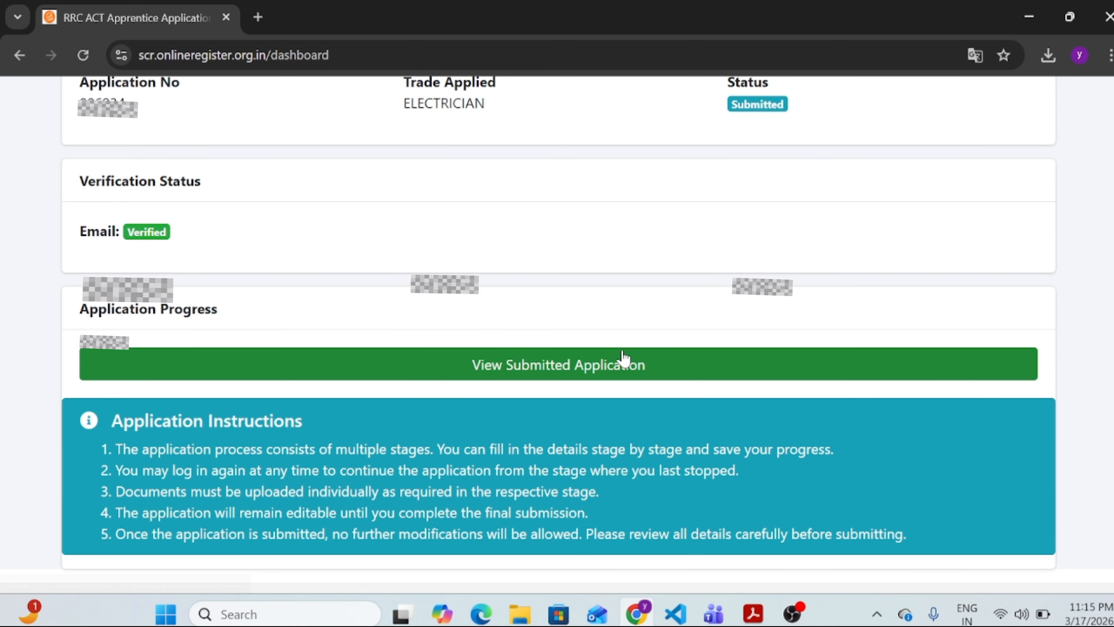
{"action": "left_click", "coordinate": [559, 367]}
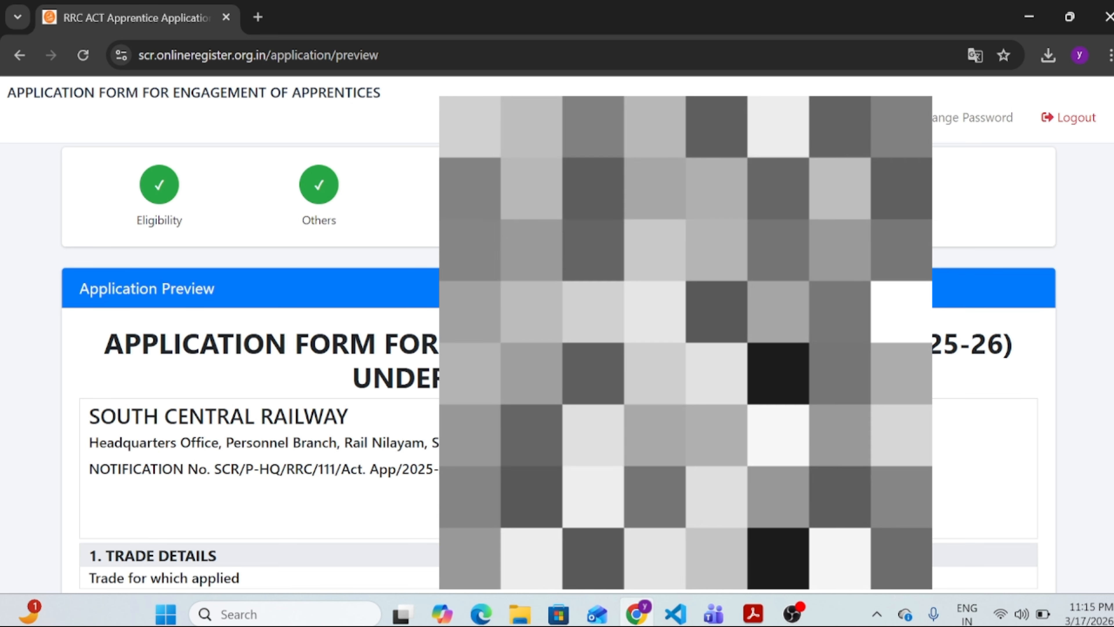